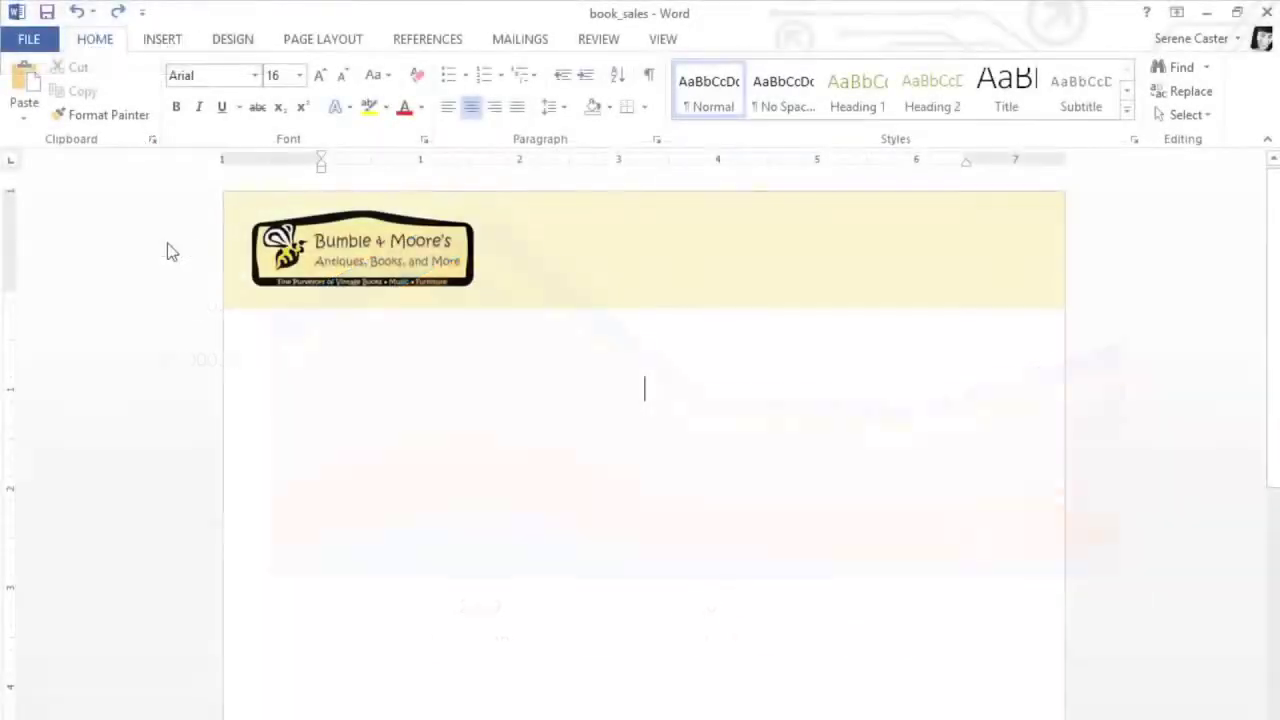
- Insert a 3-D Clustered Column chart below the letterhead
click(165, 42)
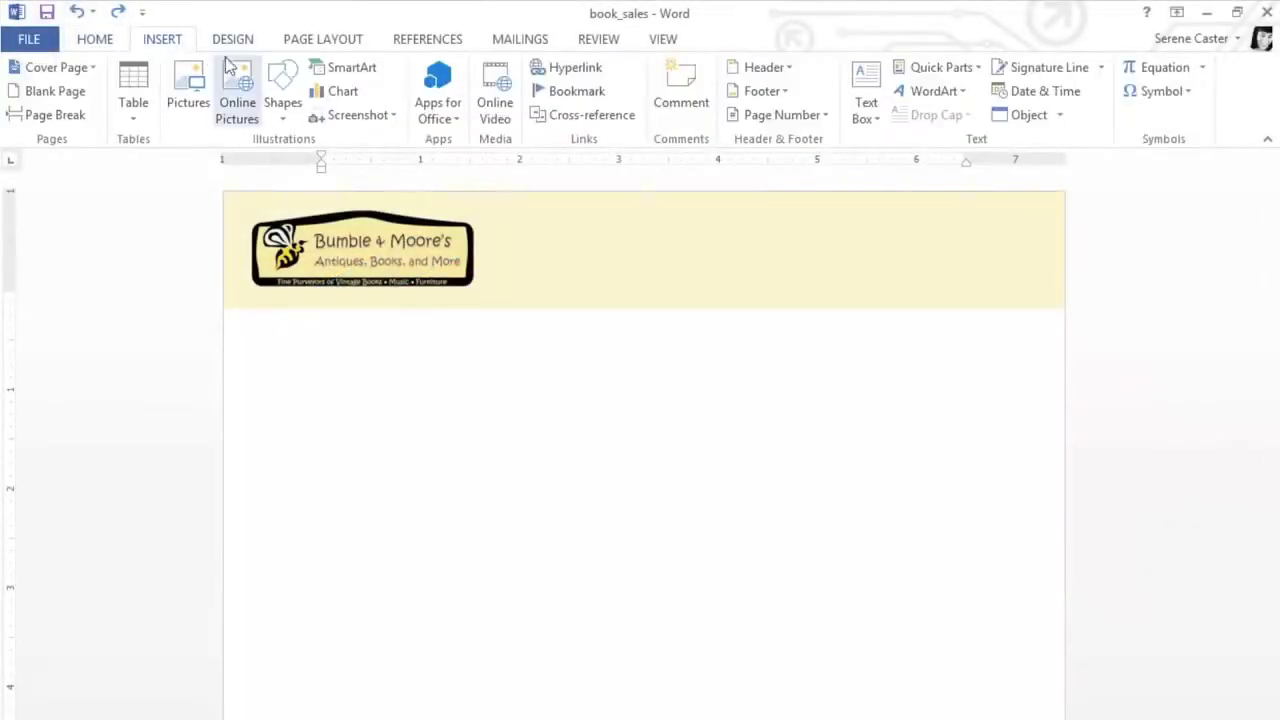
click(318, 95)
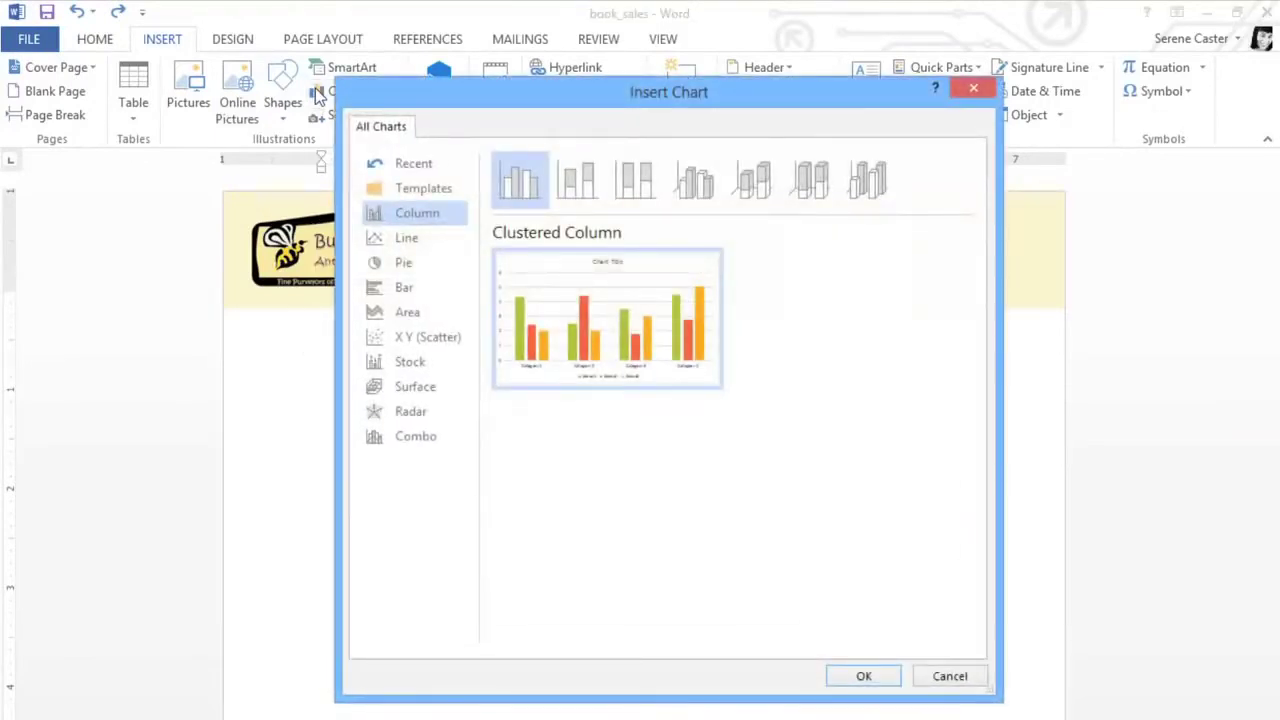
click(578, 180)
click(632, 185)
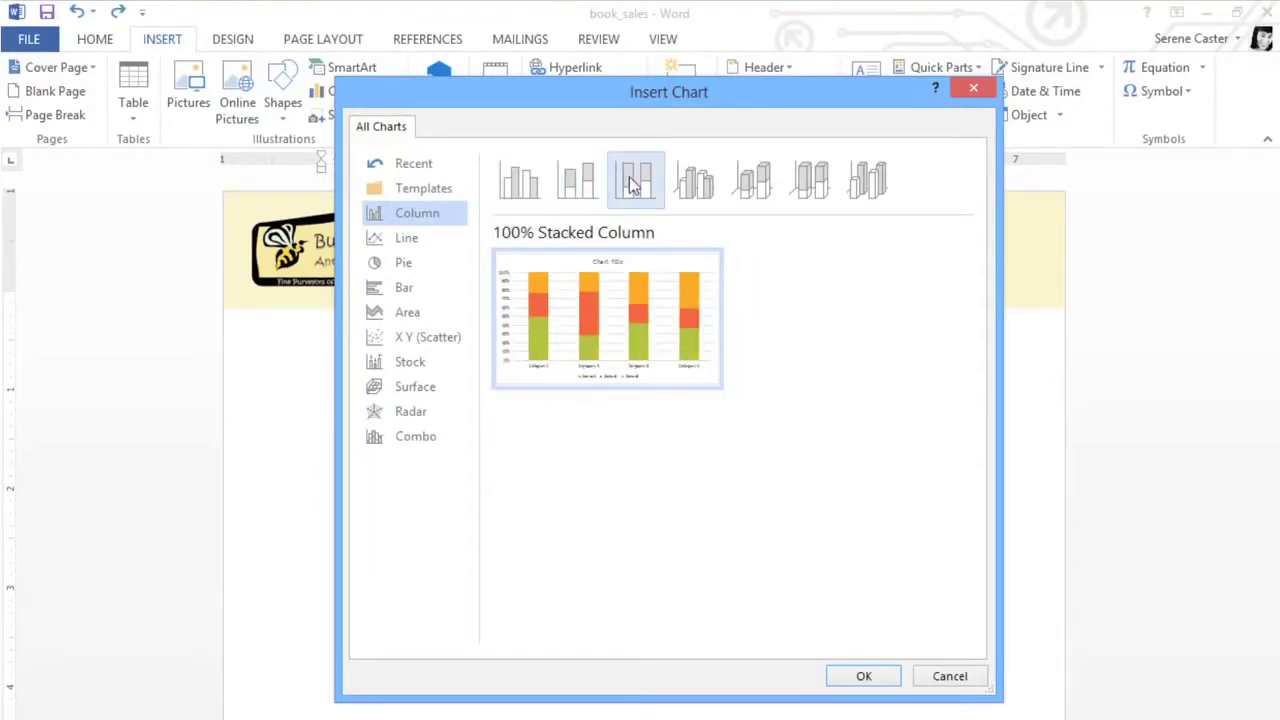
click(690, 186)
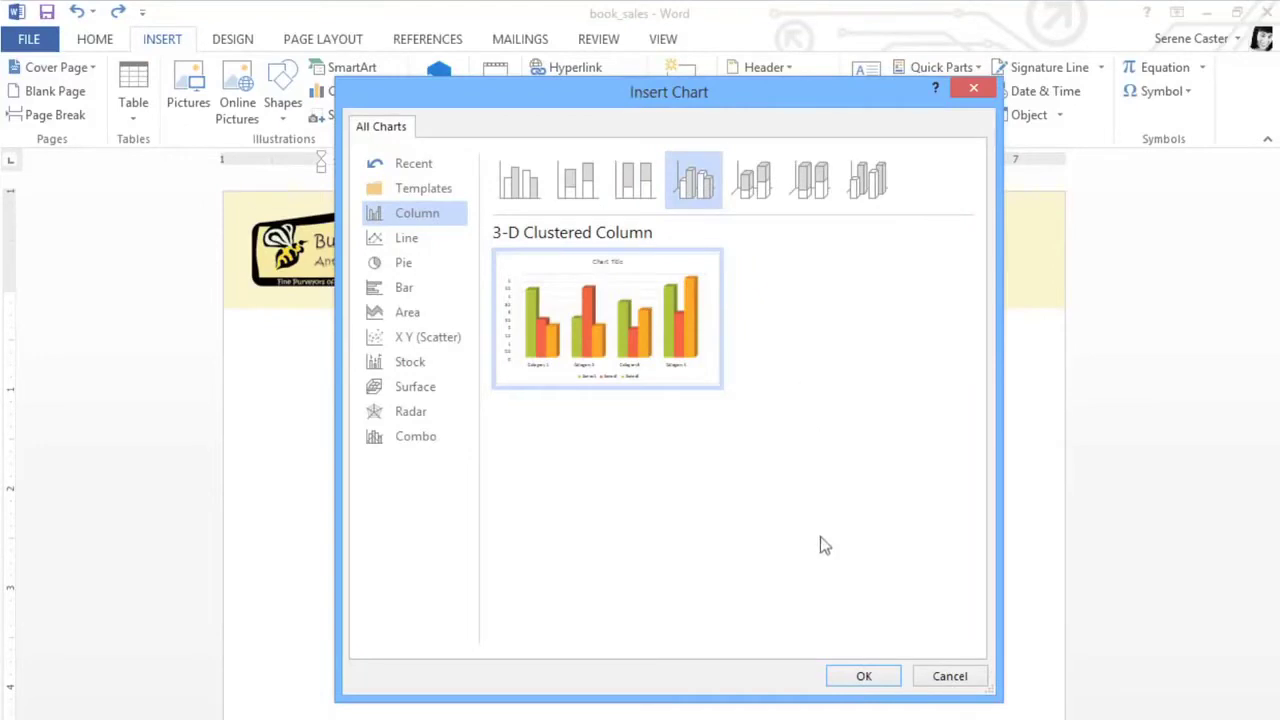
click(858, 677)
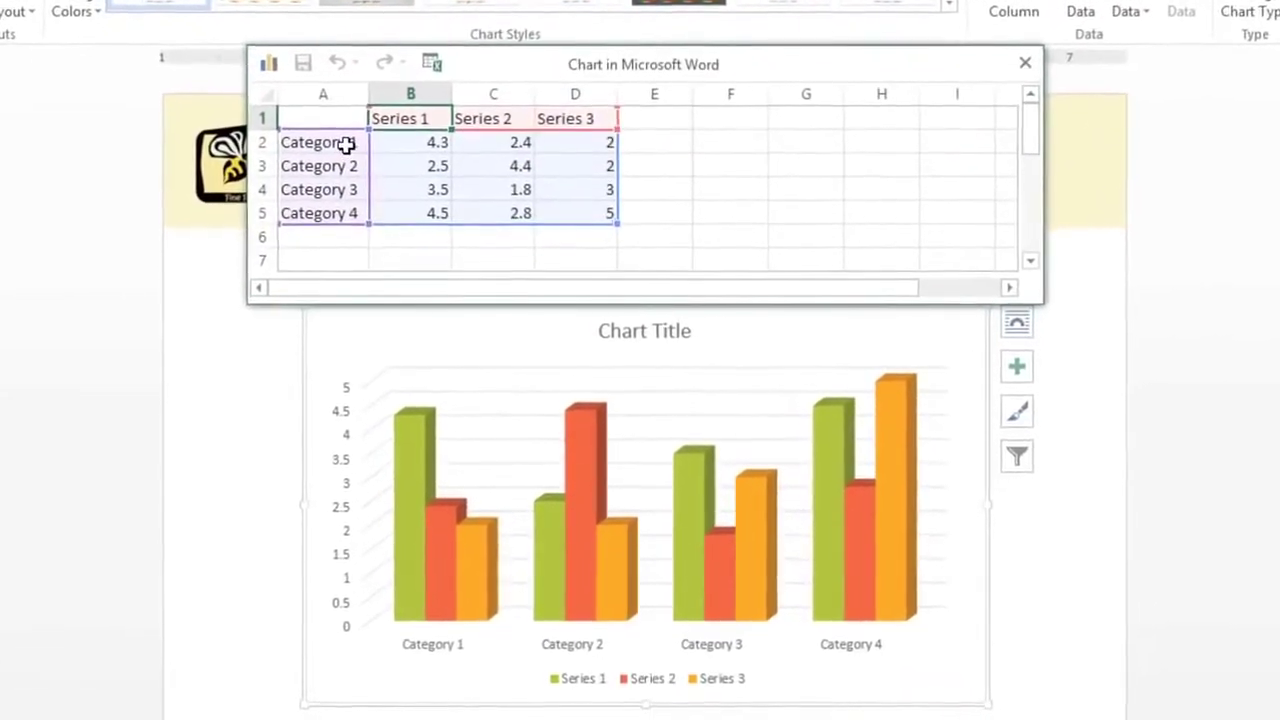
- Enter the categories Classics, Romance, Sci-Fi & Fantasy, Mystery and Young Adult in A2:A6
click(345, 144)
text(Cla)
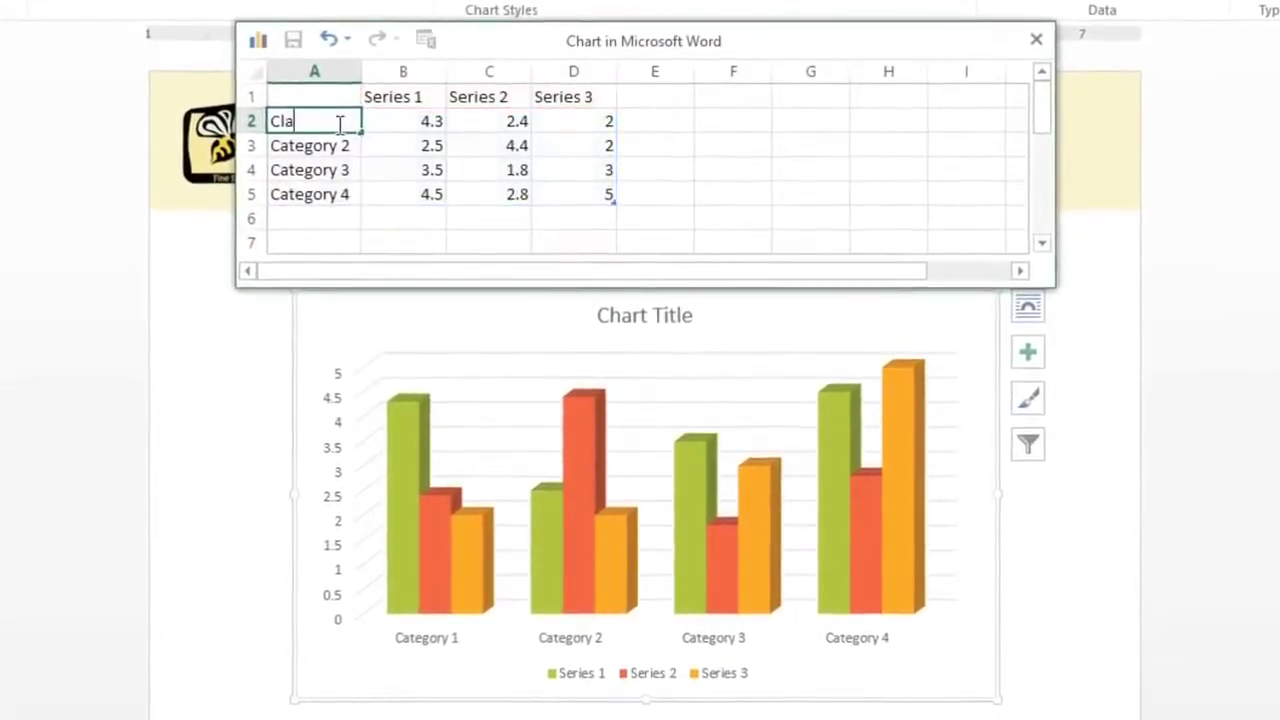
text(ssics)
key(Return)
text(Romance)
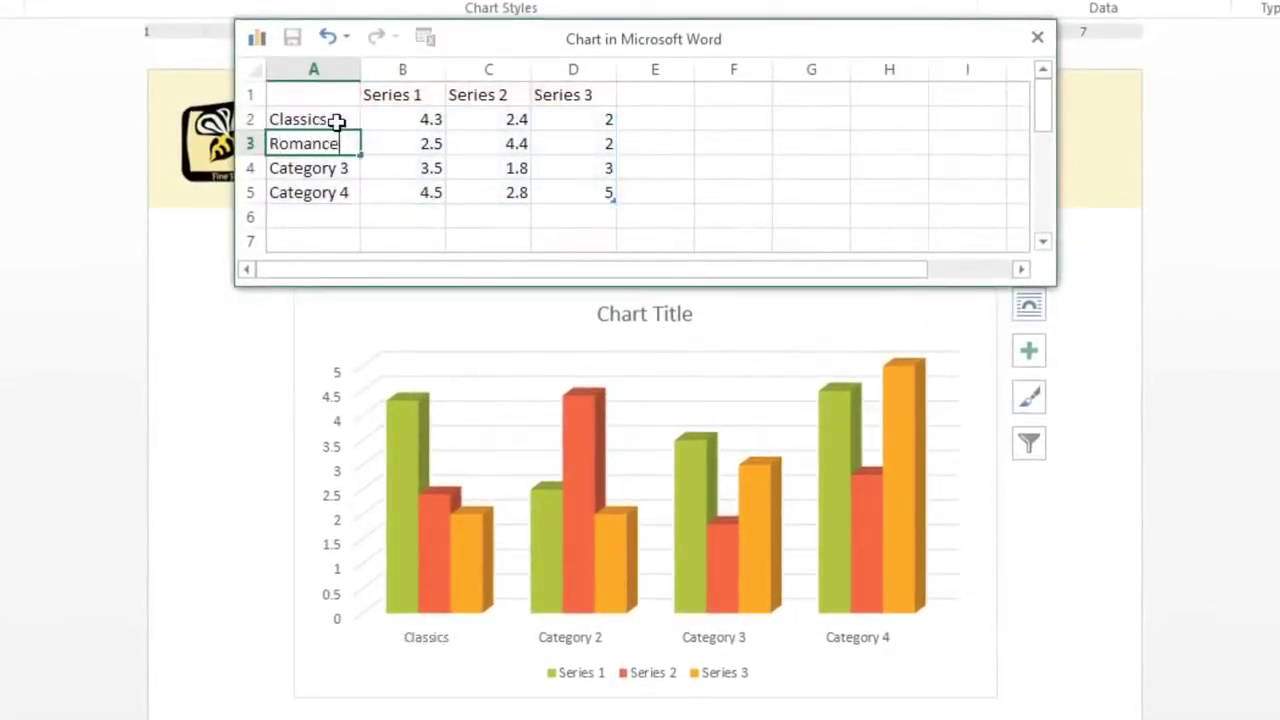
key(Return)
text(Sci-Fi)
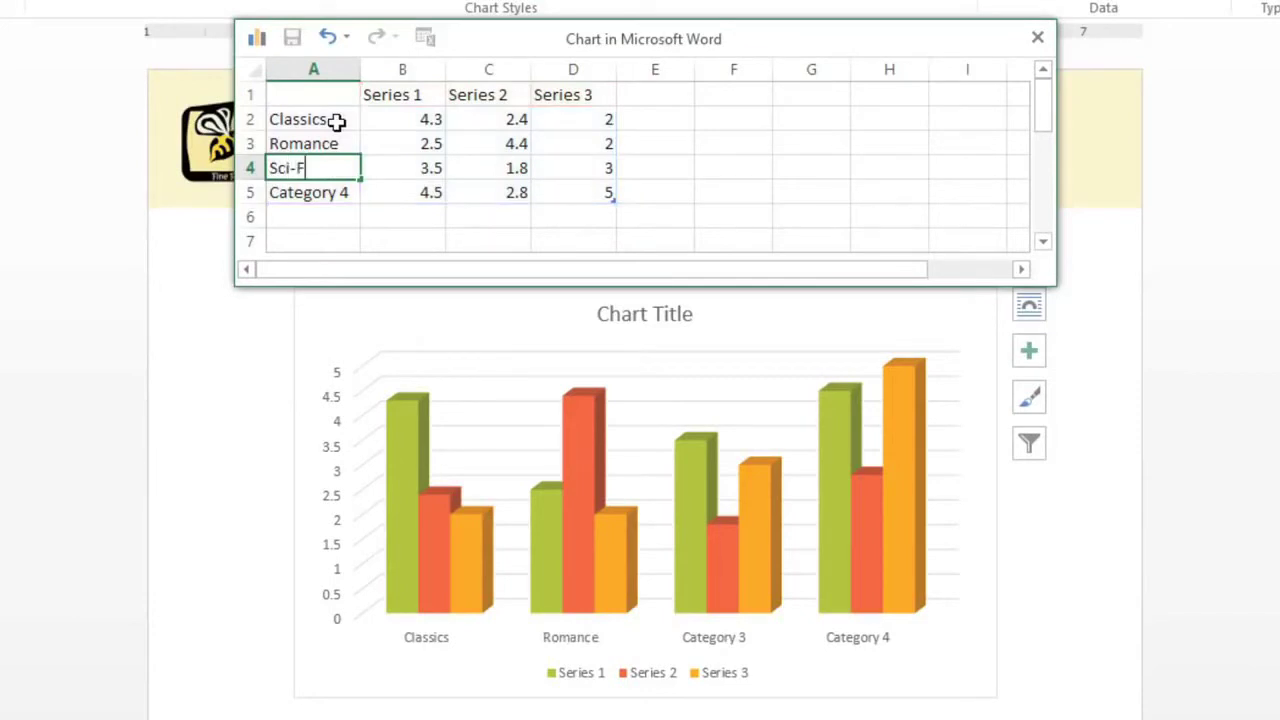
text( & Fantasy)
key(Return)
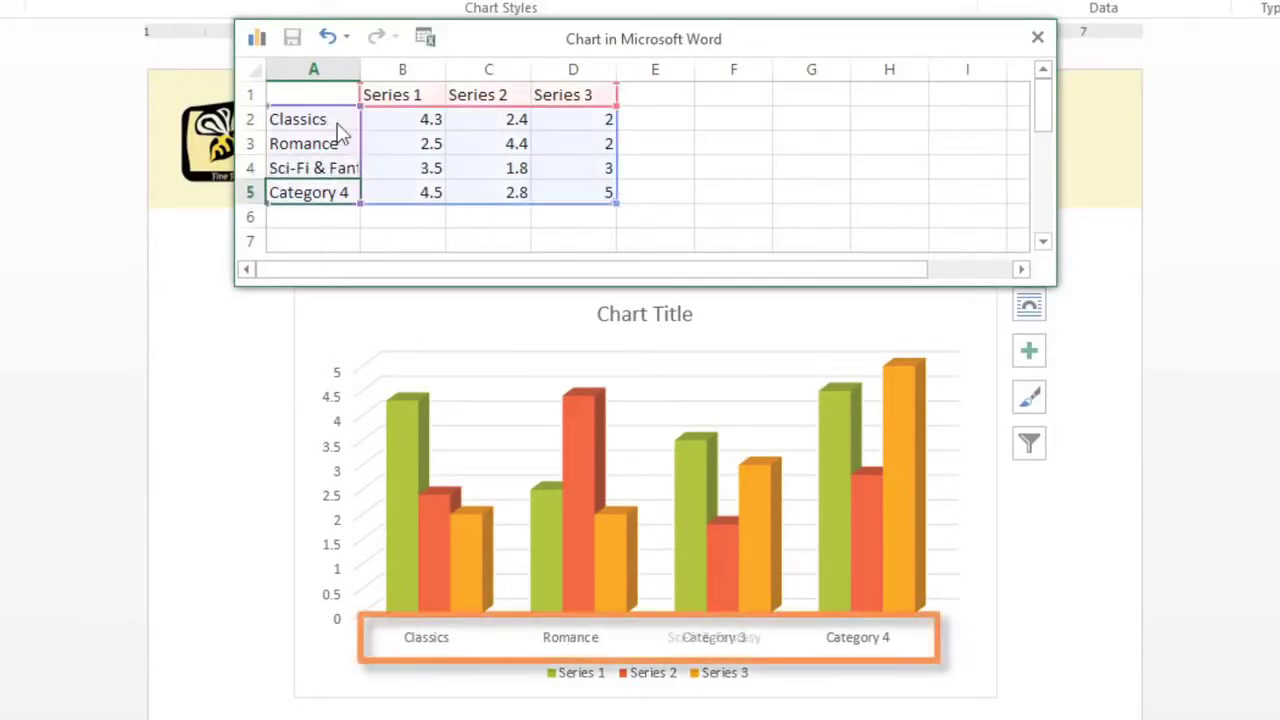
text(Mystery)
key(Return)
text(Young Adult)
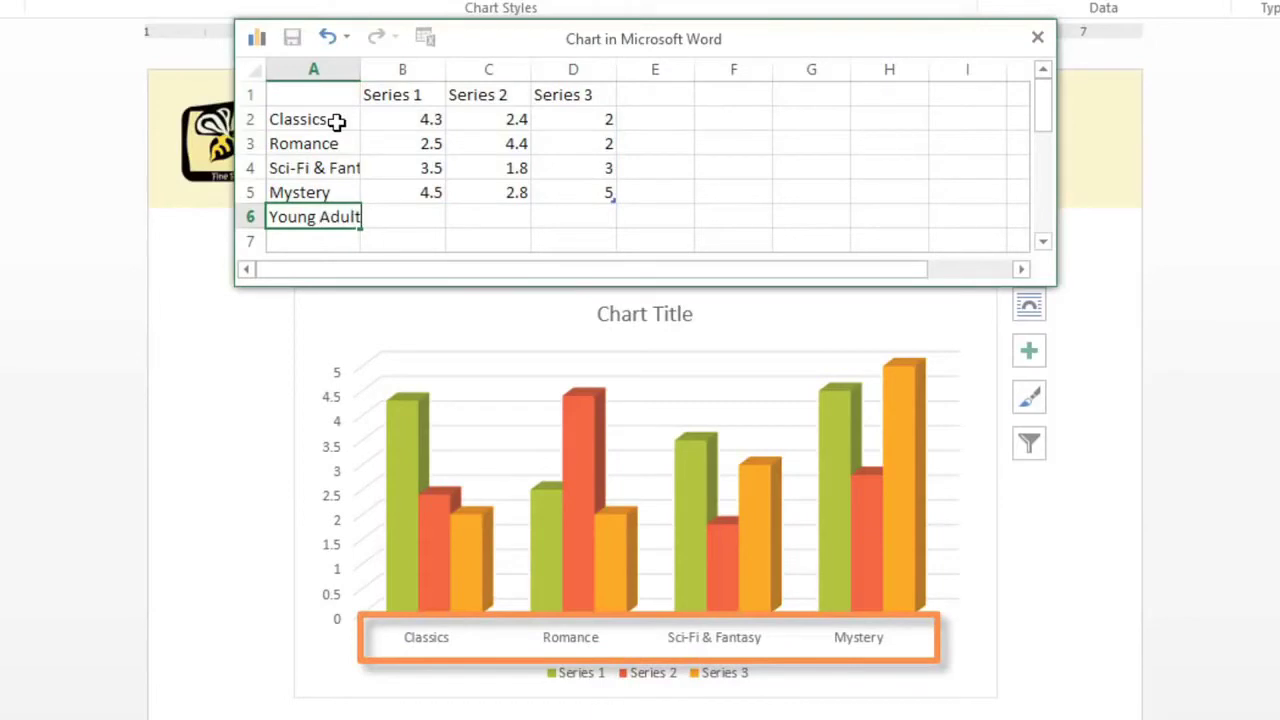
key(Return)
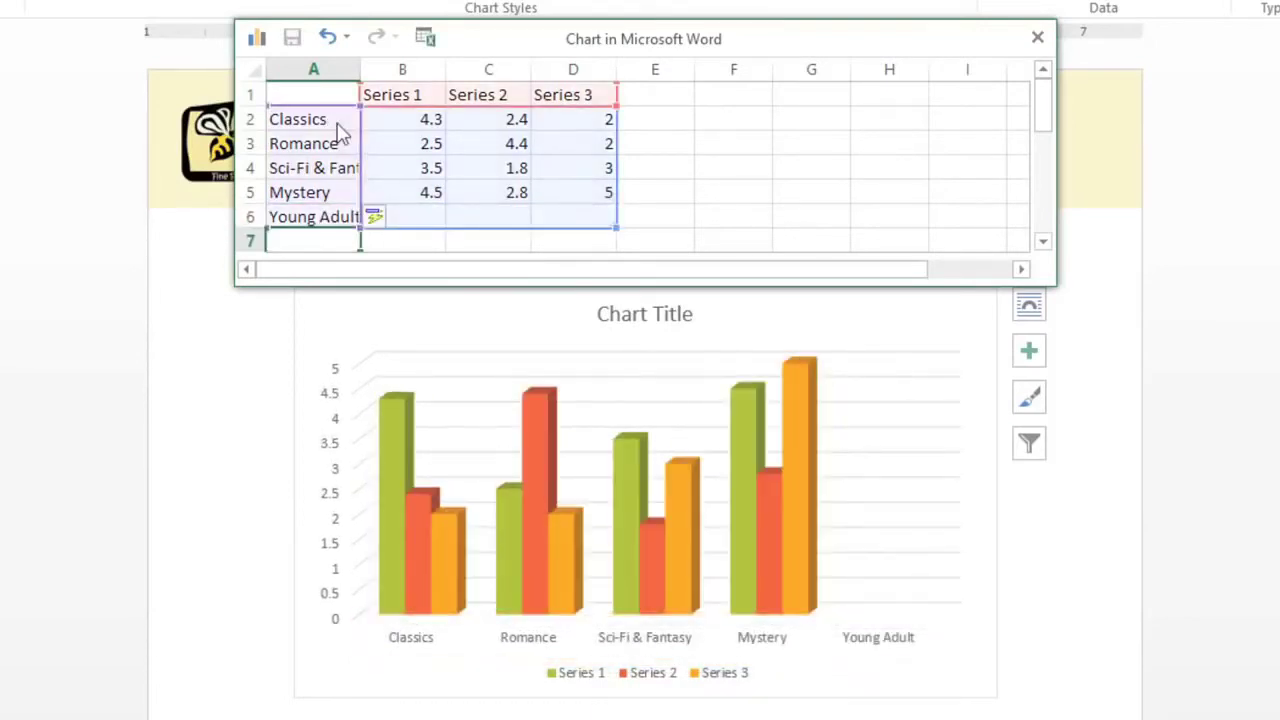
- Name the series 2008, 2009, 2010, 2011 and 2012 across B1:F1
click(422, 95)
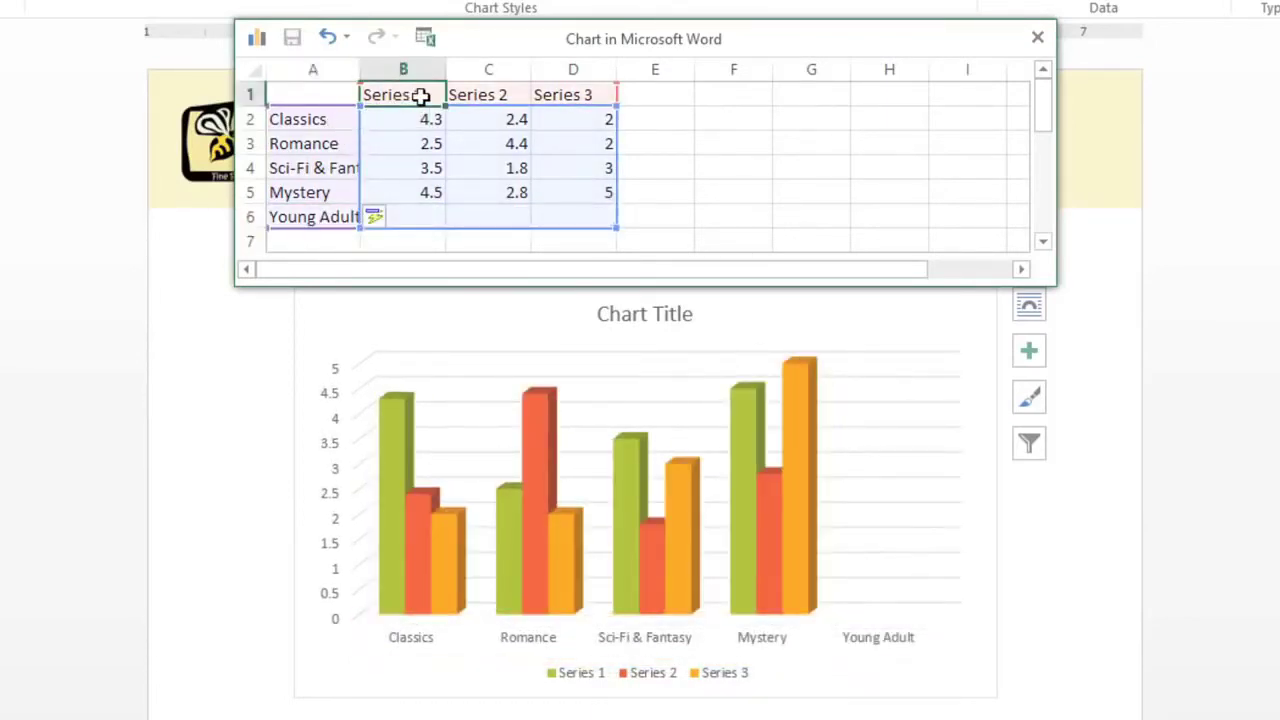
text(200)
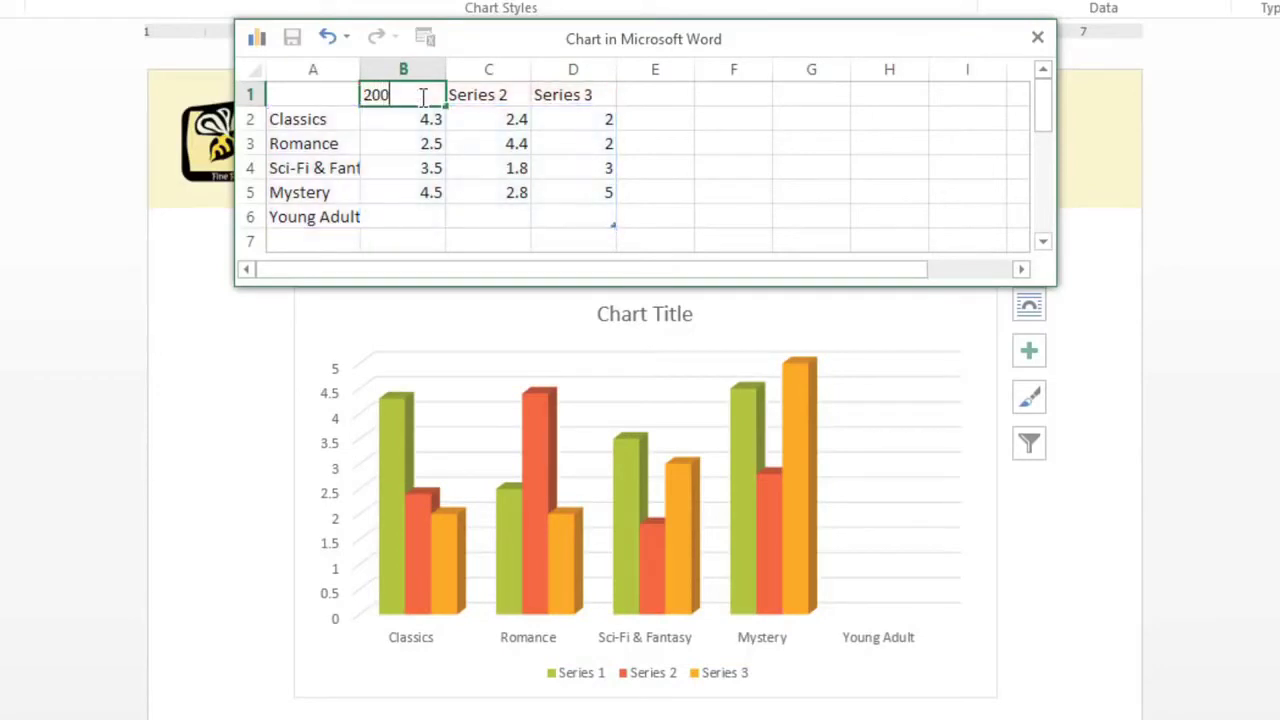
text(8)
key(Tab)
text(2009)
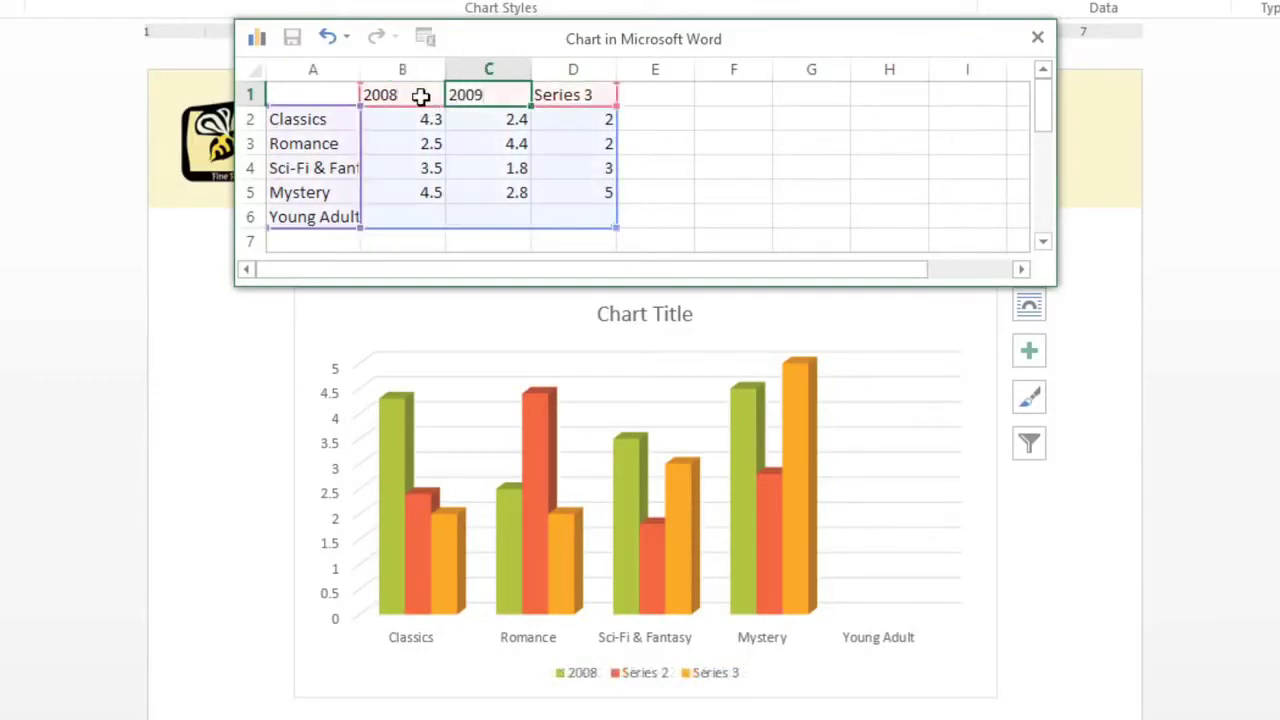
key(Tab)
text(2010)
key(Tab)
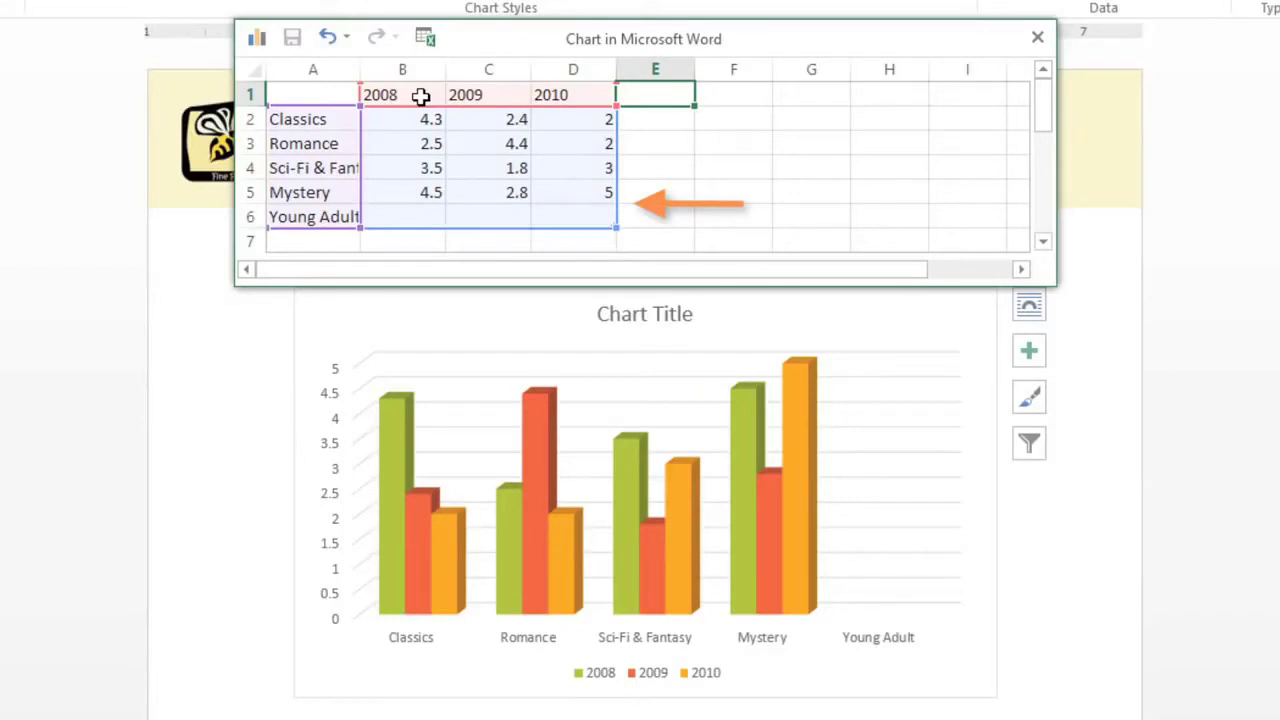
text(2011)
key(Tab)
text(2)
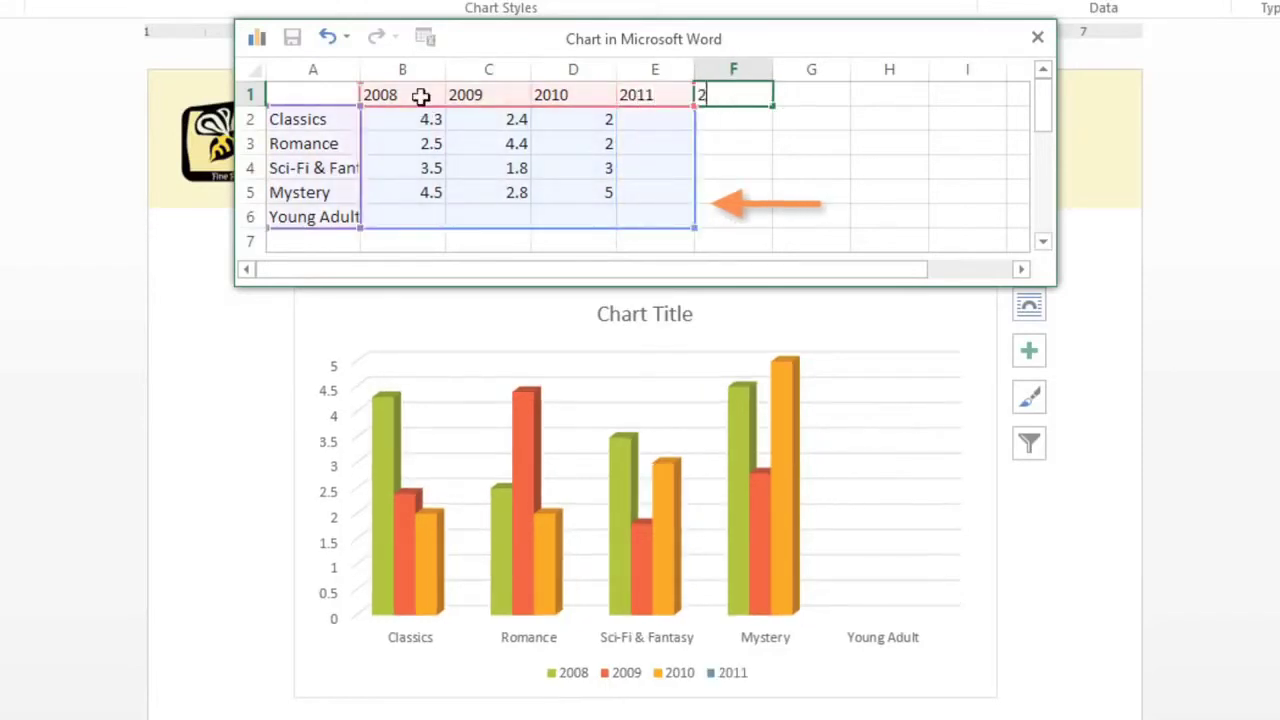
text(012)
key(Tab)
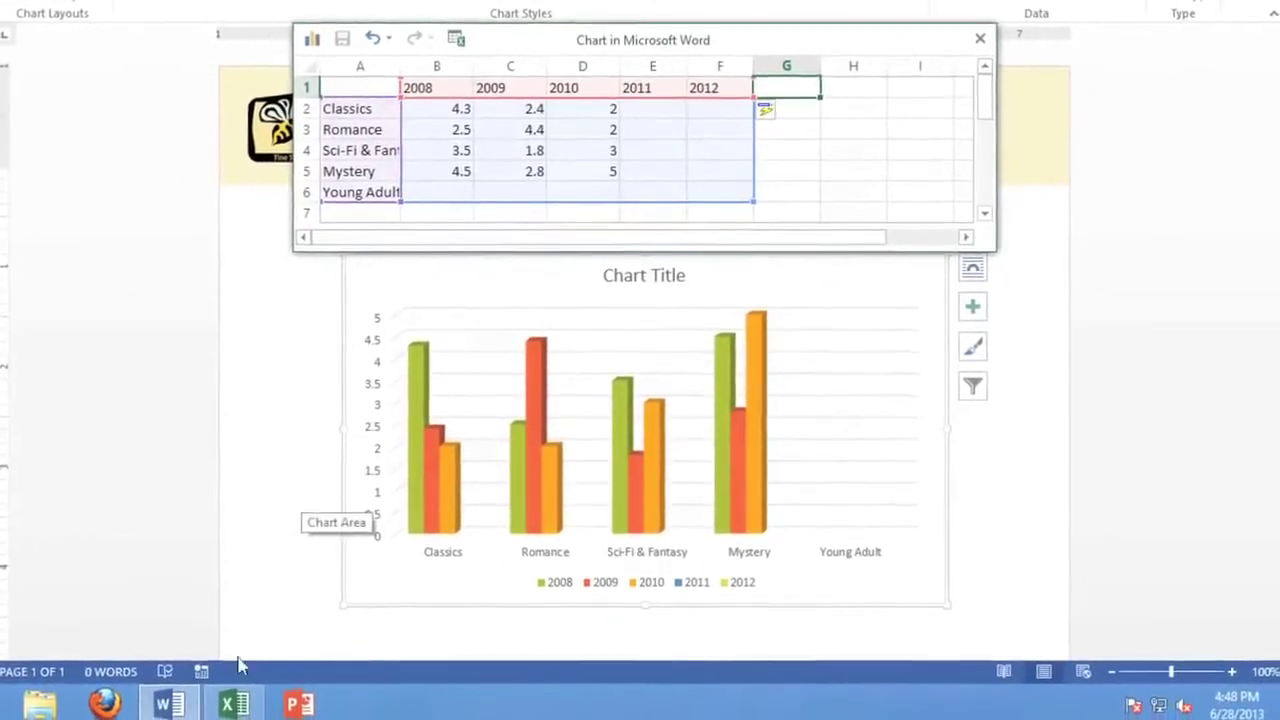
- Copy the genre sales figures from the Excel workbook into chart data cells B2:F6
click(235, 695)
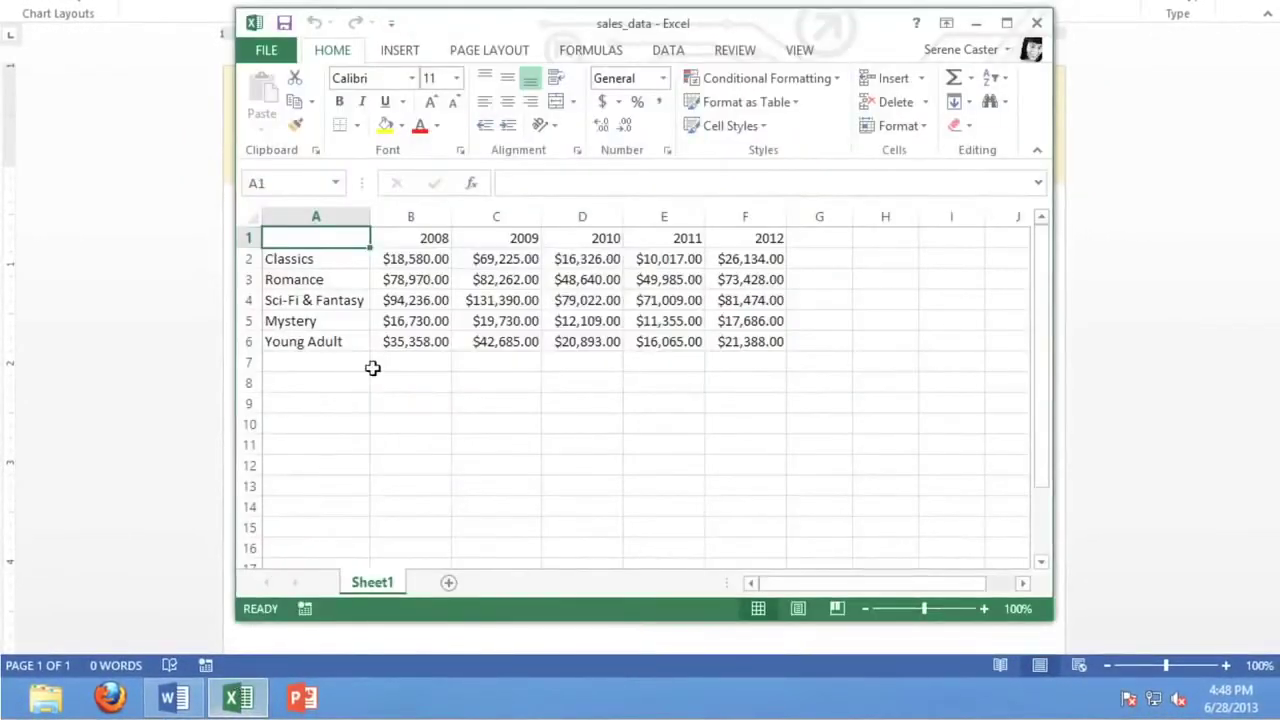
drag(413, 260, 708, 334)
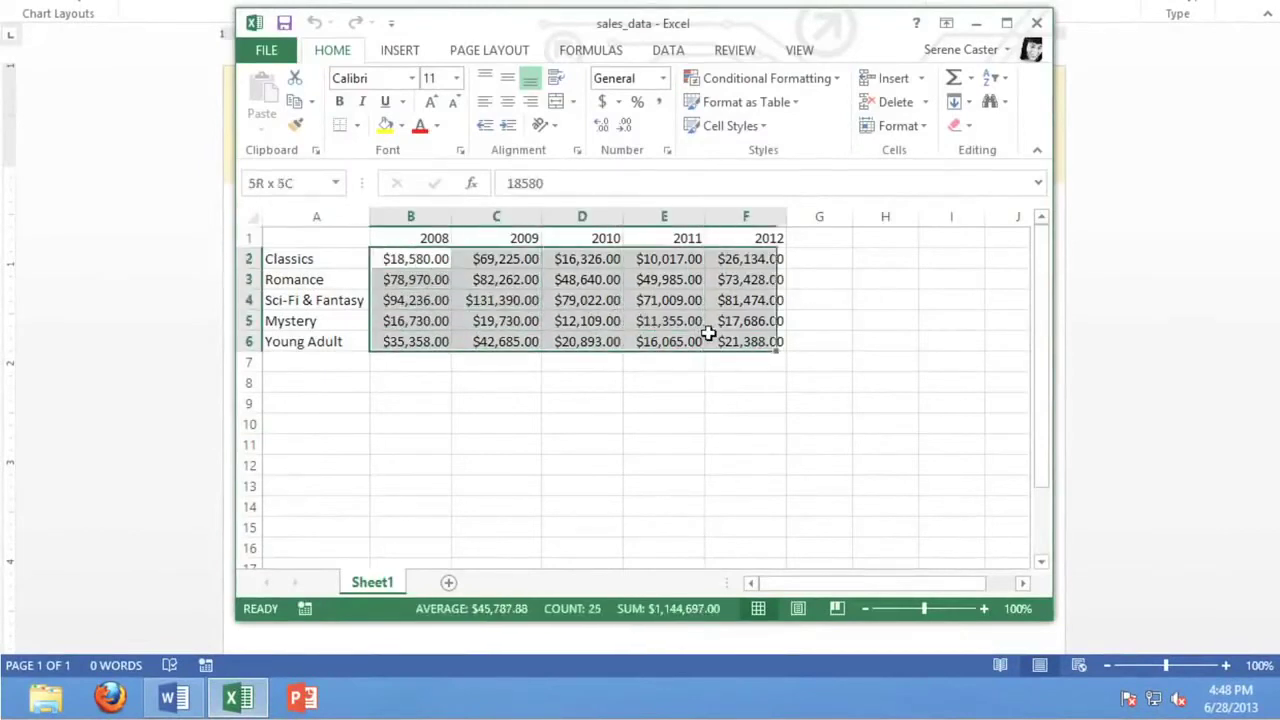
click(294, 103)
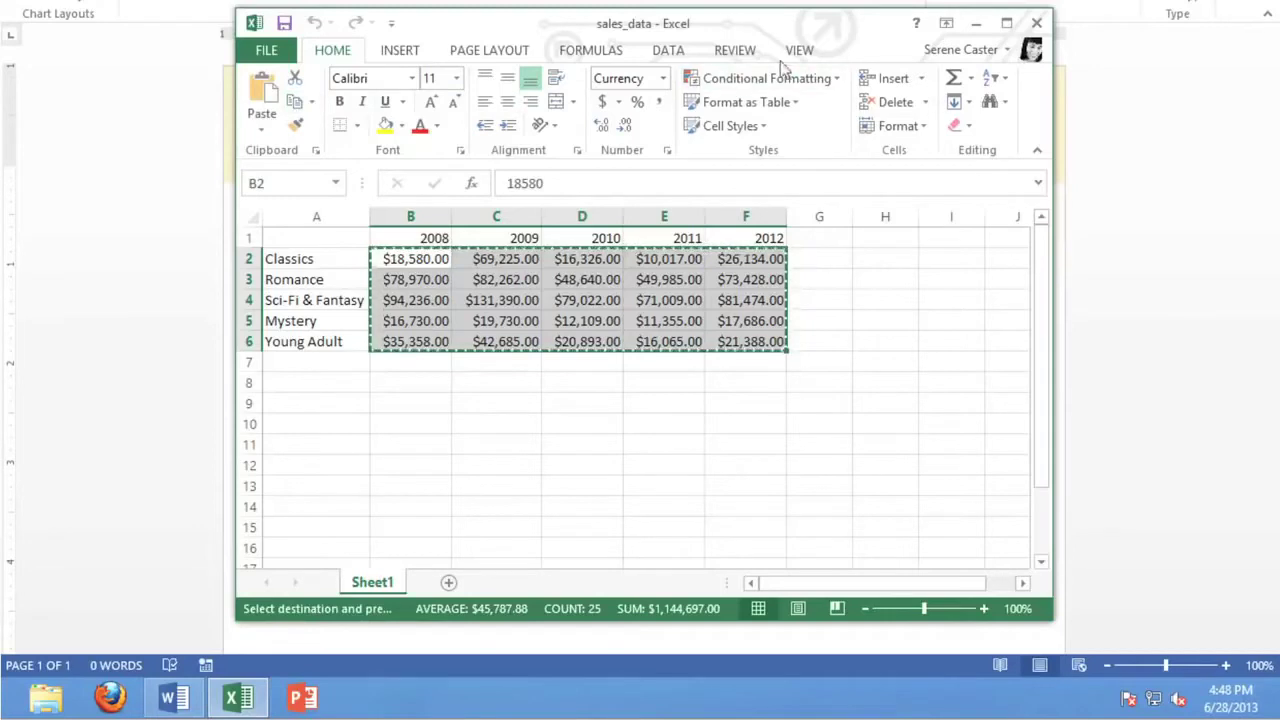
click(973, 23)
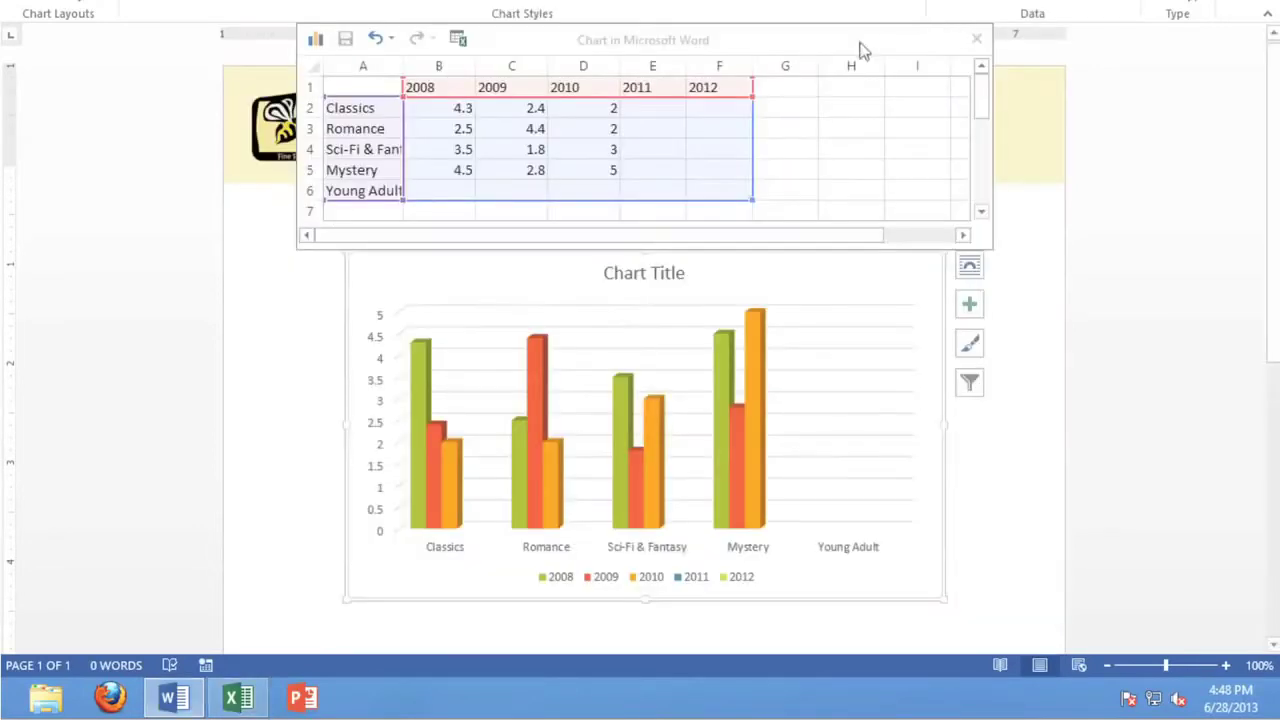
drag(449, 108, 717, 188)
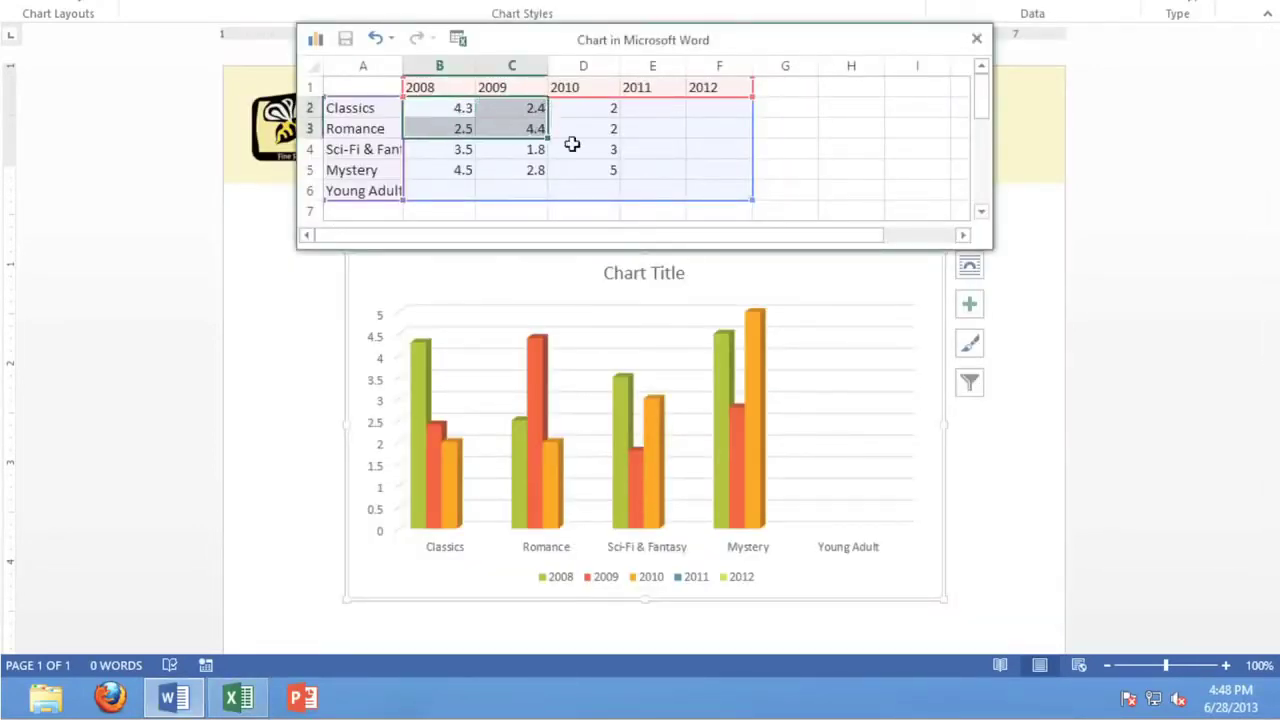
key(ctrl+v)
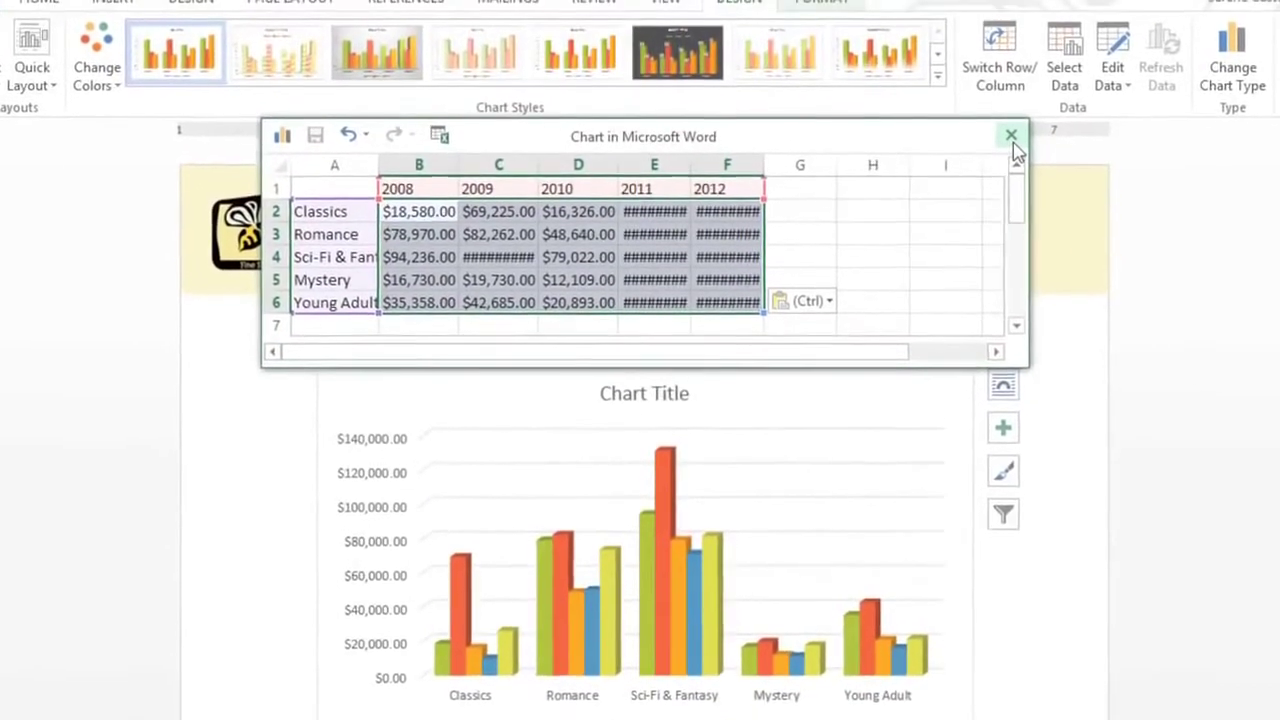
click(1012, 138)
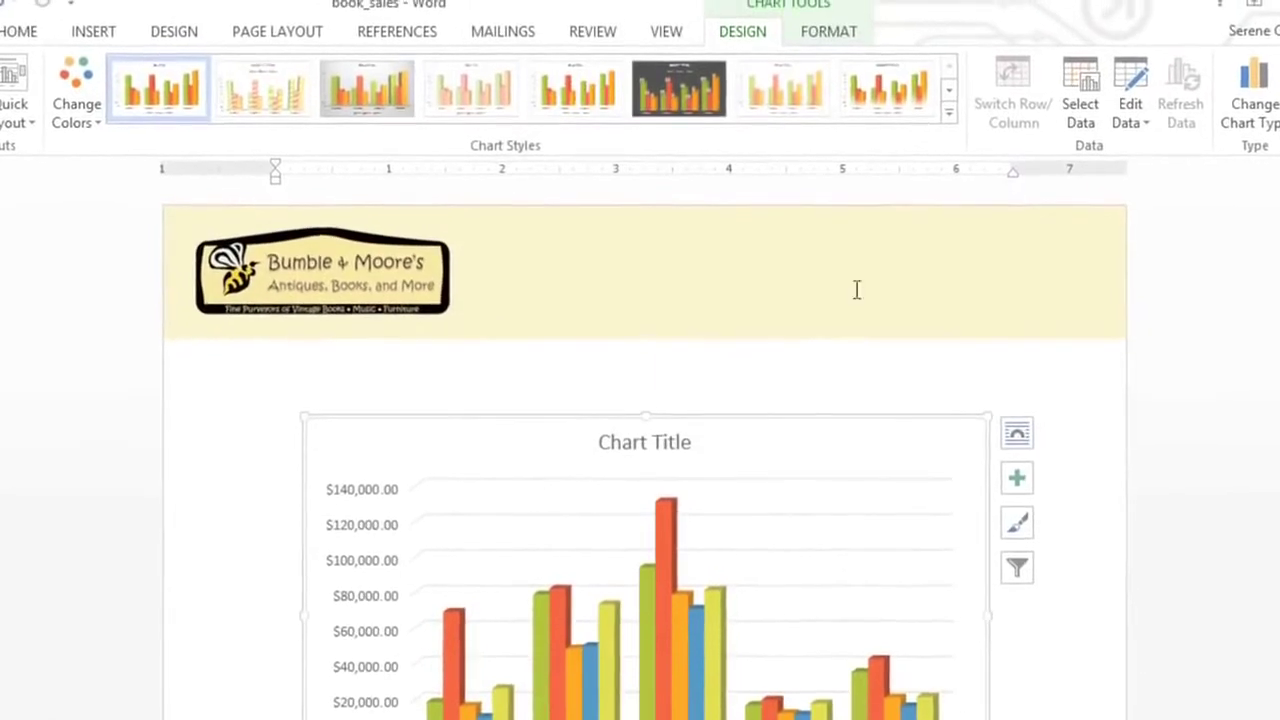
- Replace the placeholder chart title with 'Book Sales'
click(645, 445)
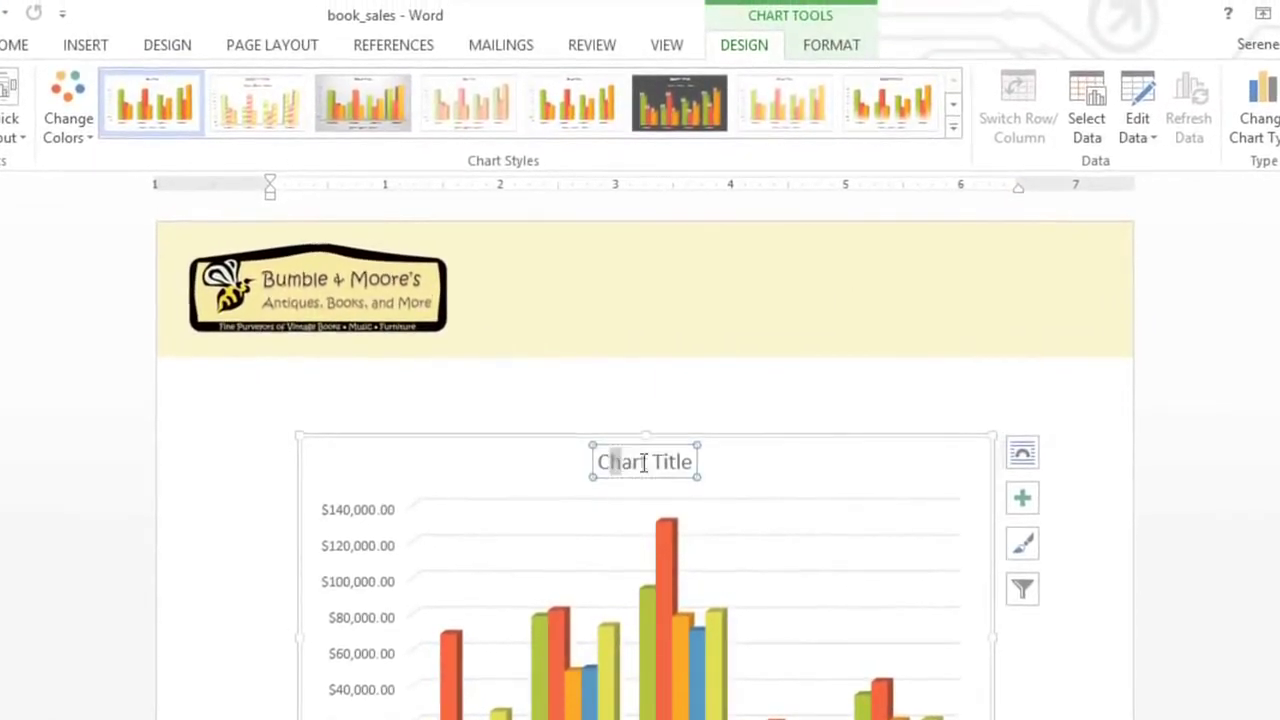
triple_click(644, 462)
text(Boo)
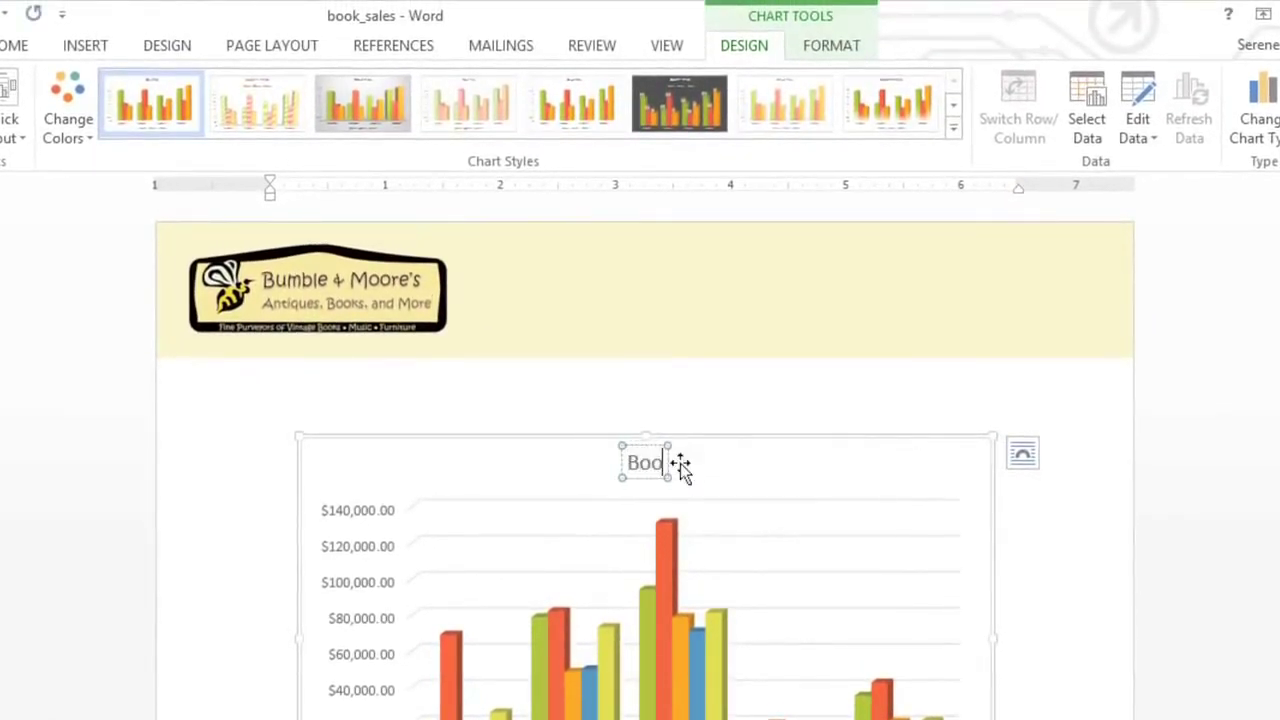
text(k Sales)
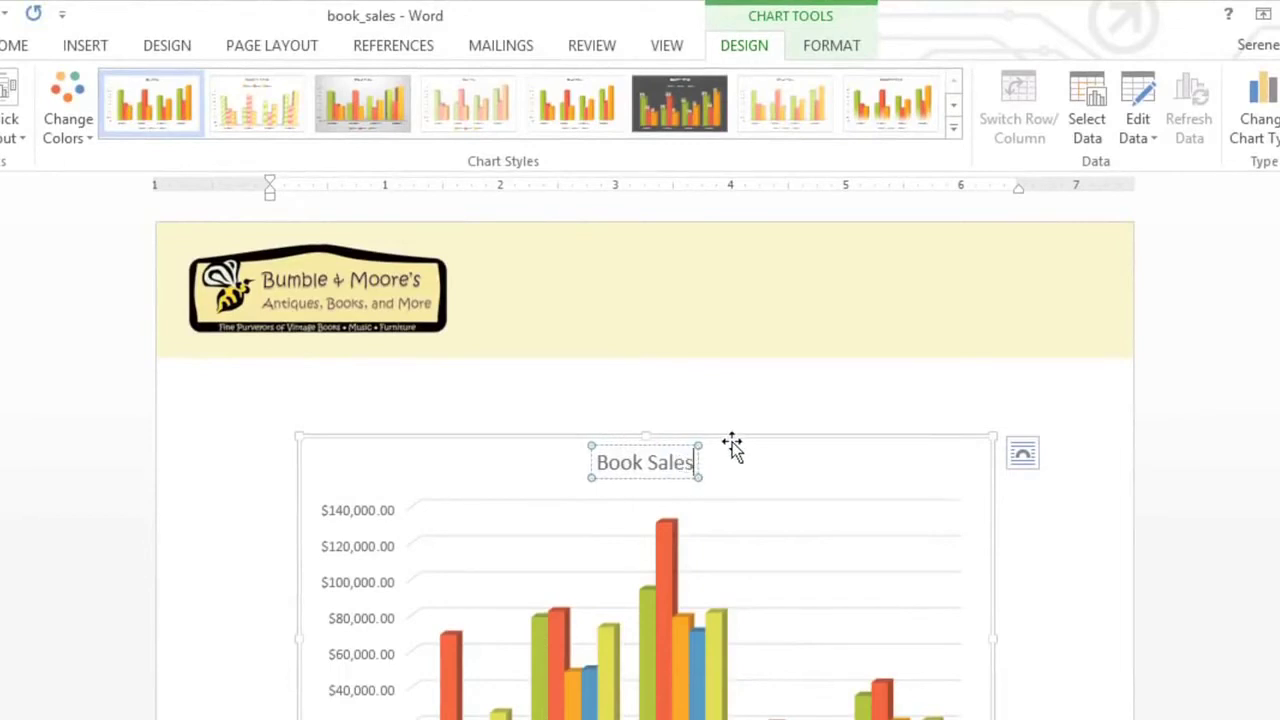
click(732, 447)
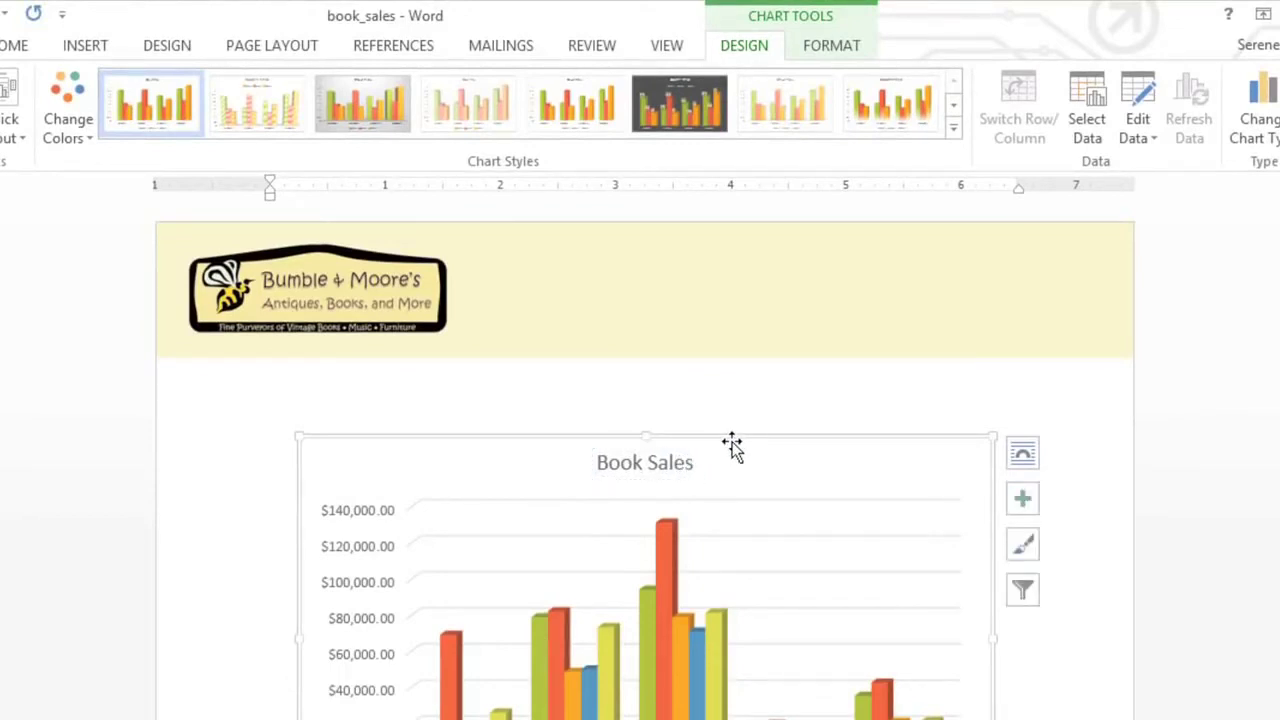
click(1140, 100)
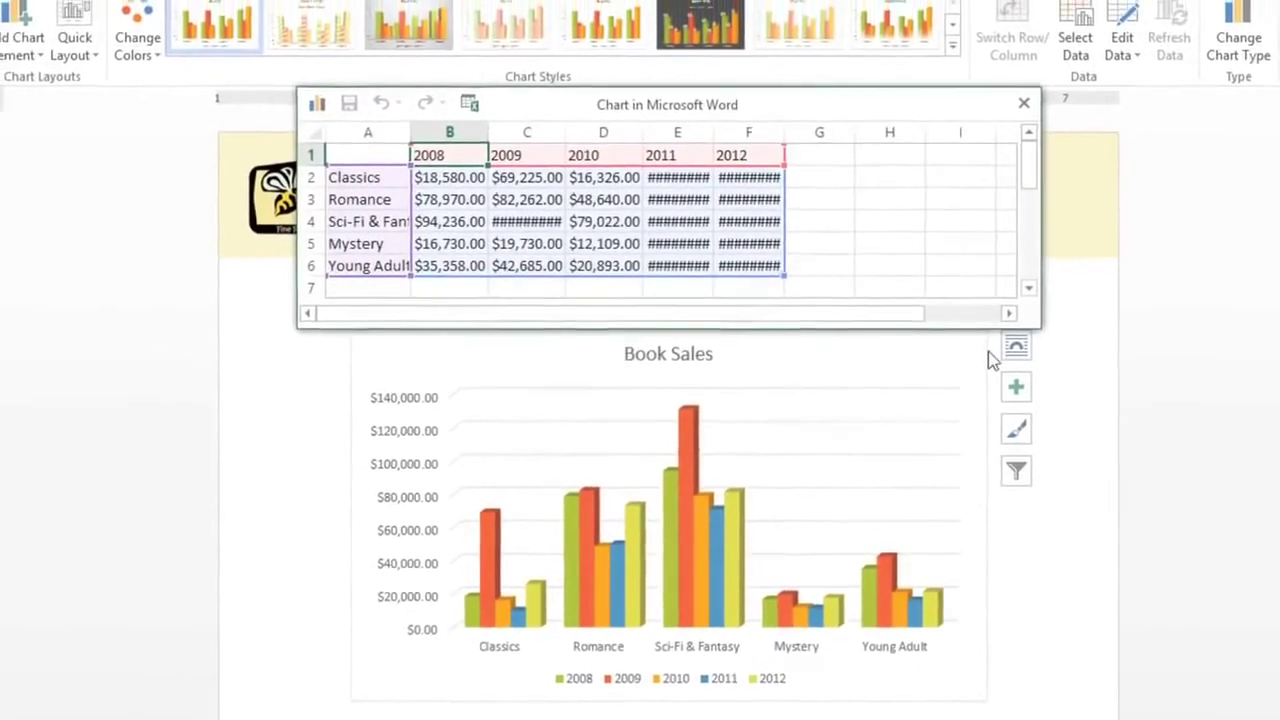
- Switch rows and columns so years 2008–2012 are categories and genres are series
click(987, 357)
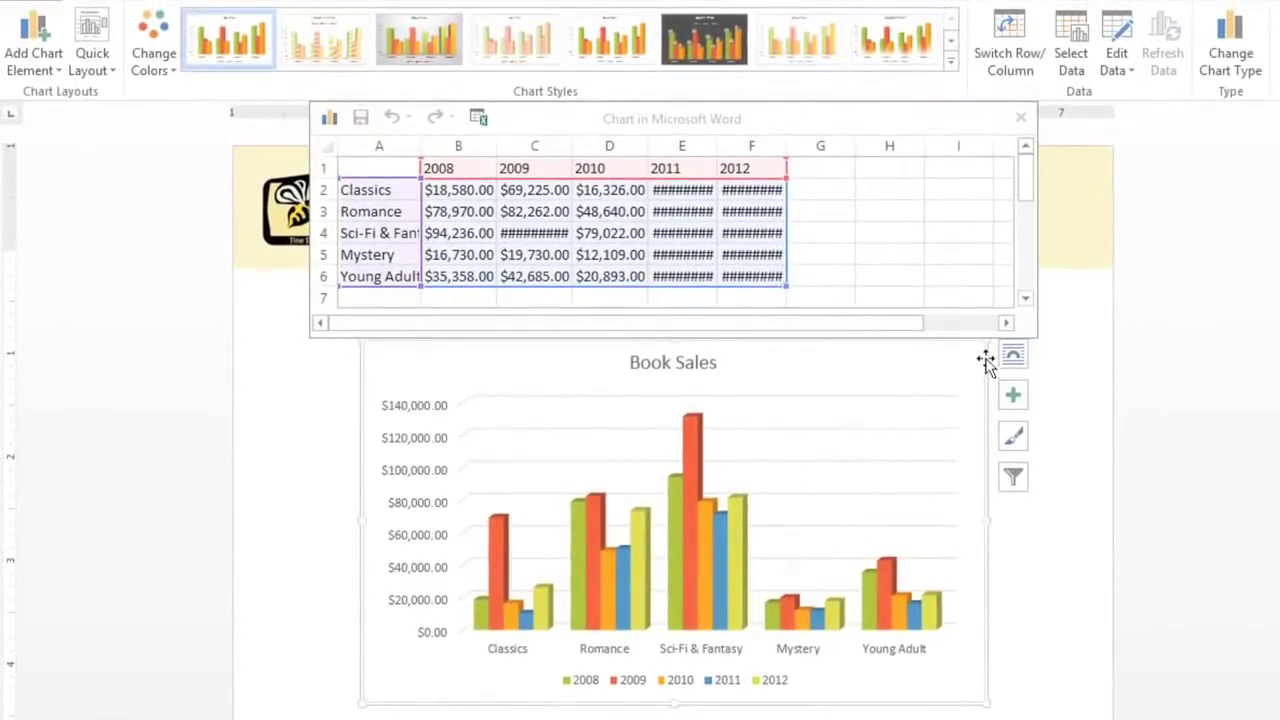
click(1001, 31)
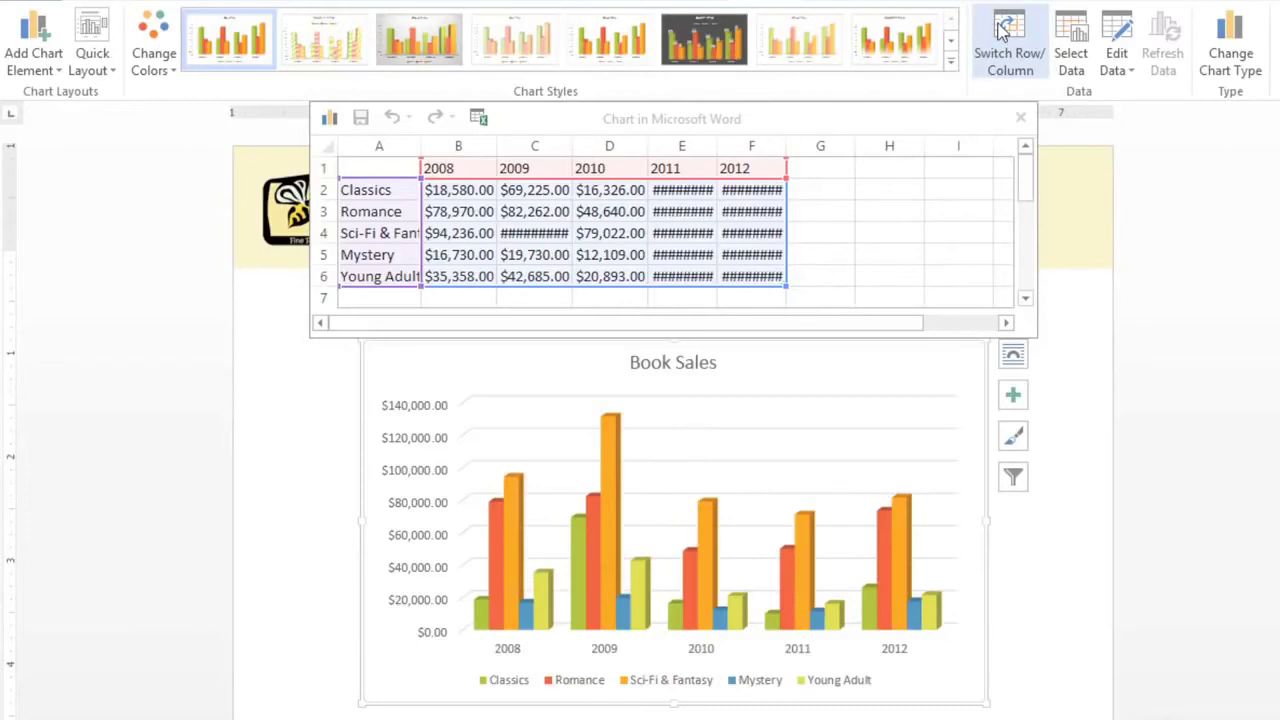
click(1022, 120)
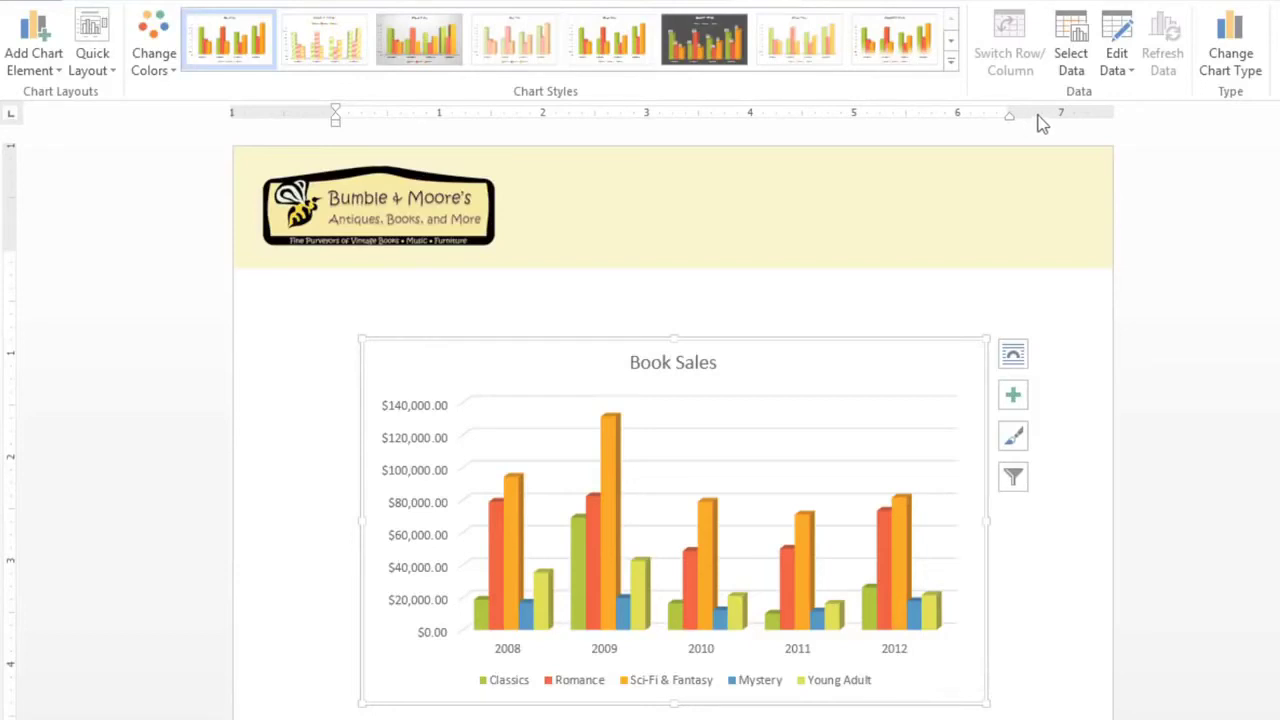
- Change the Book Sales chart type from 3-D column to Line
click(1255, 45)
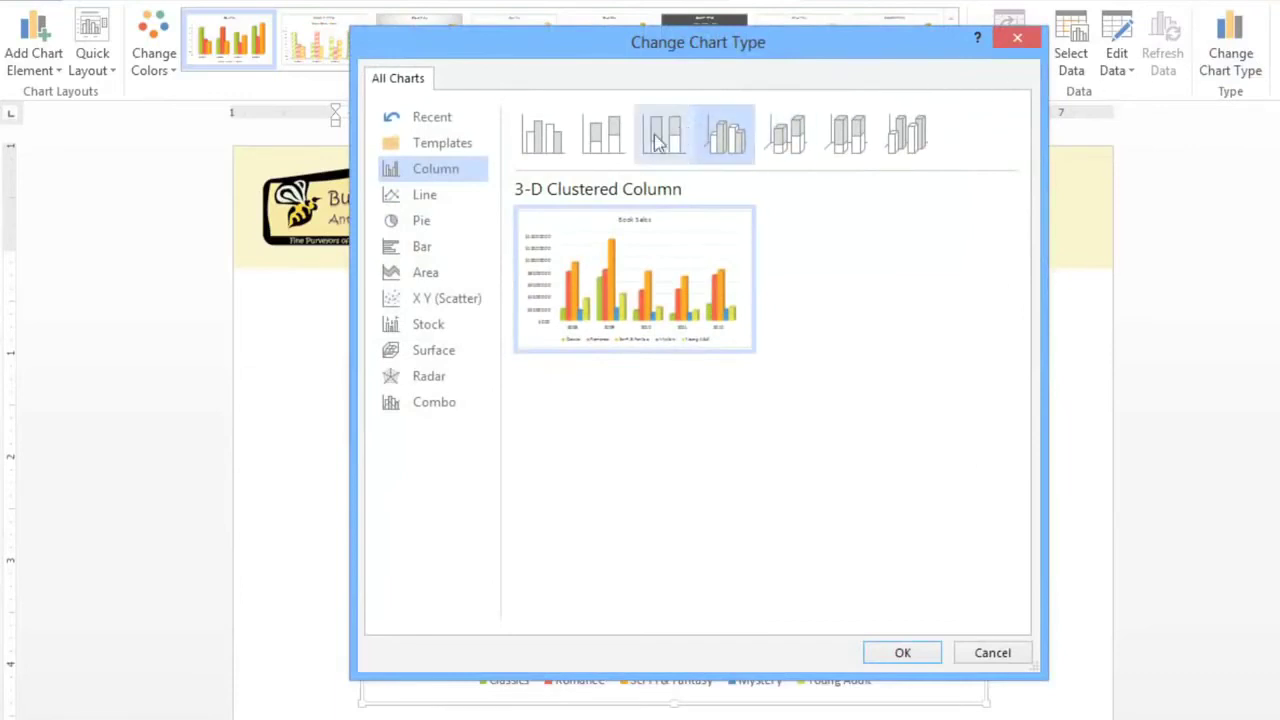
click(458, 198)
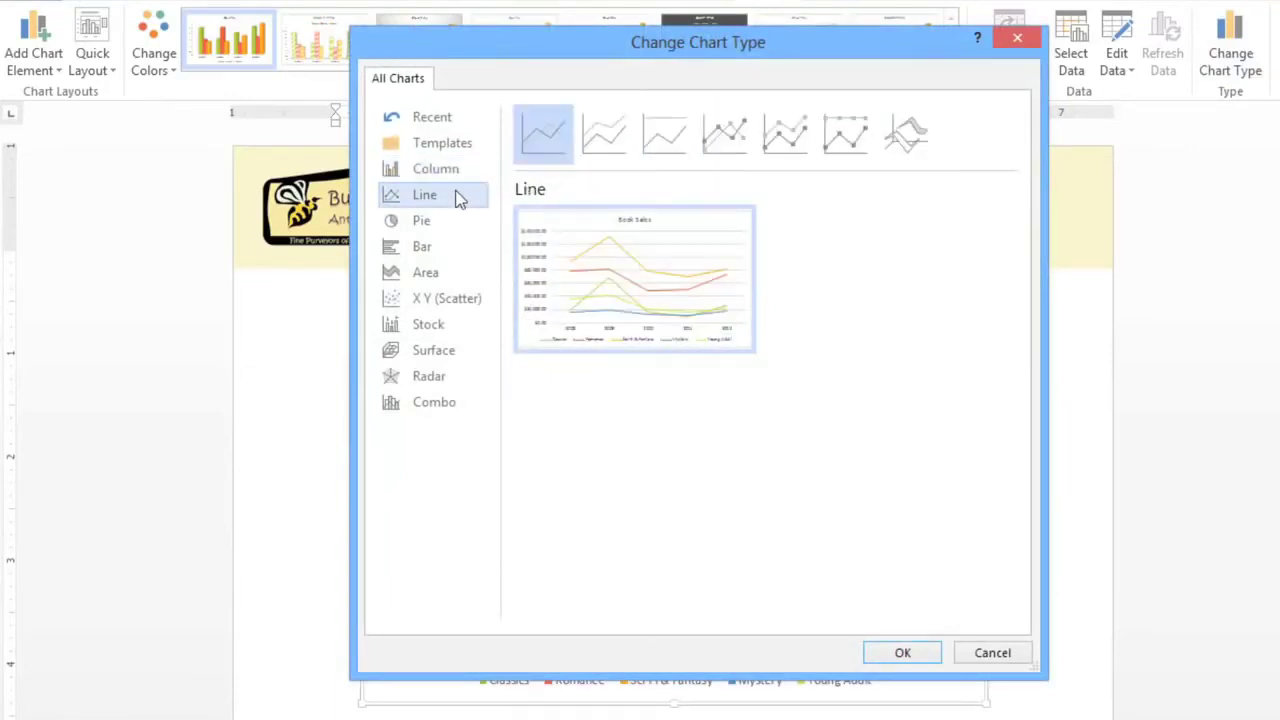
click(902, 654)
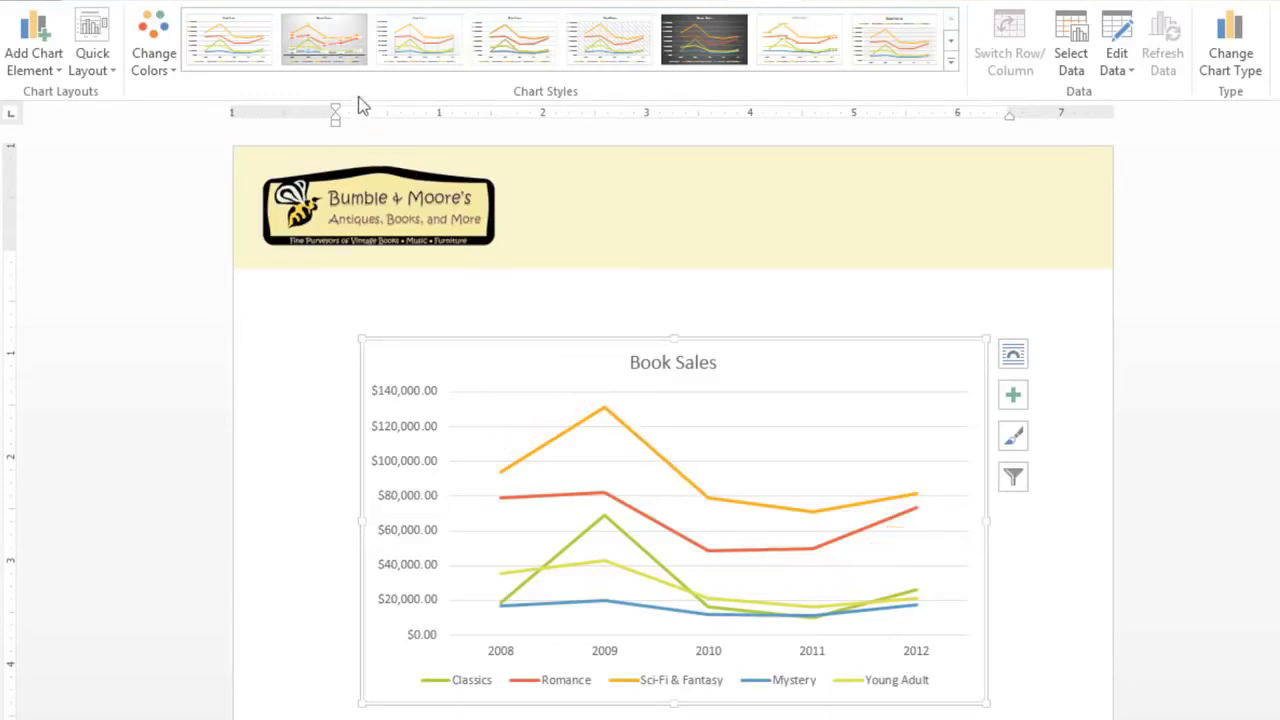
- Apply the dark chart Style 6 and Quick Layout 9
click(337, 57)
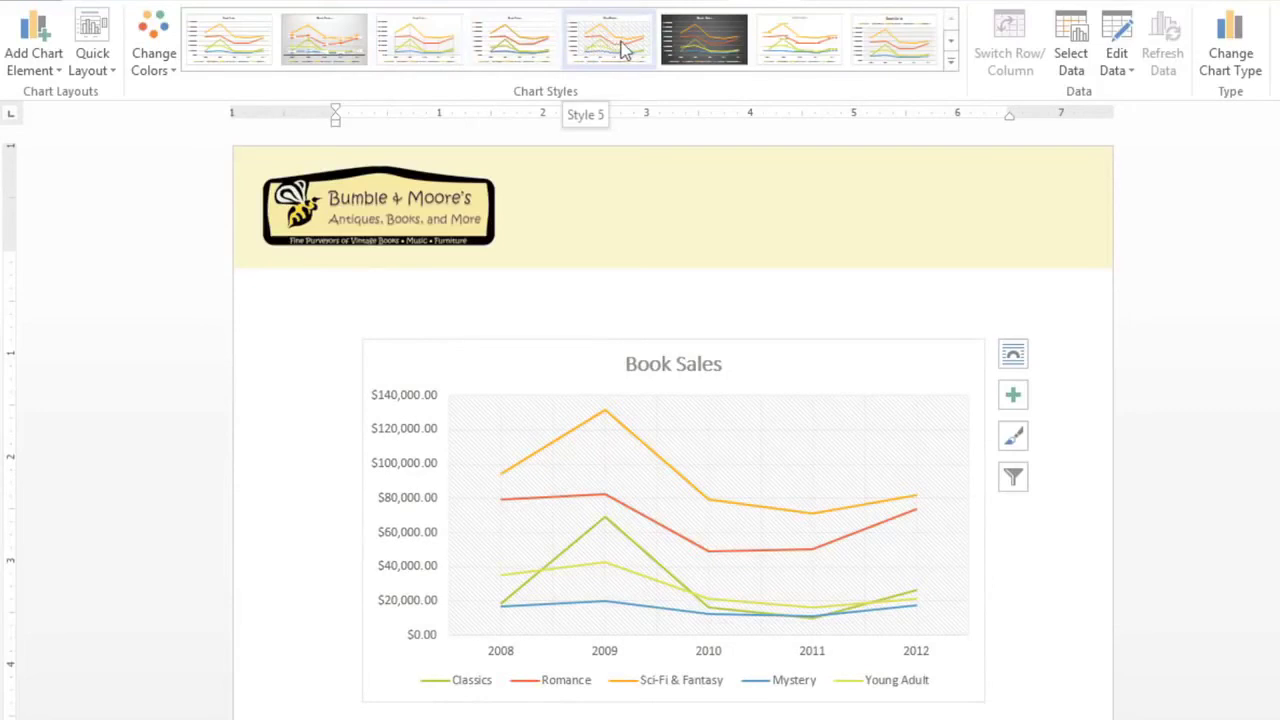
click(692, 50)
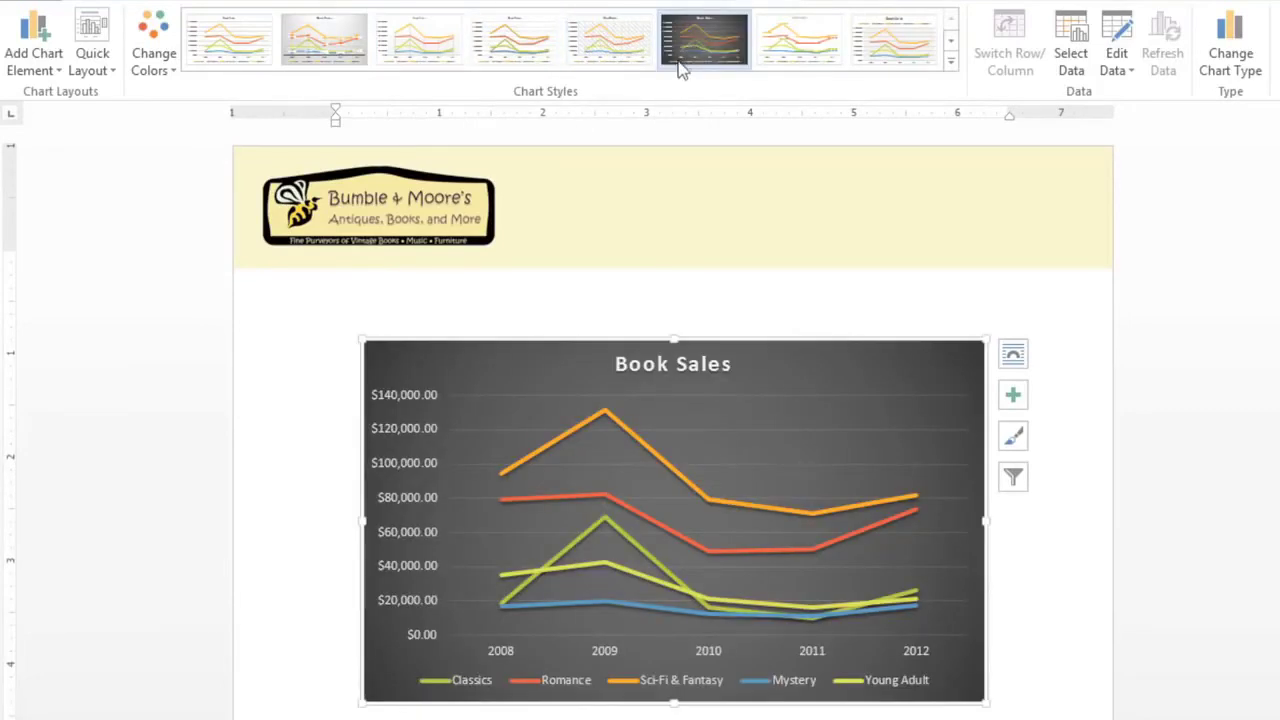
click(100, 60)
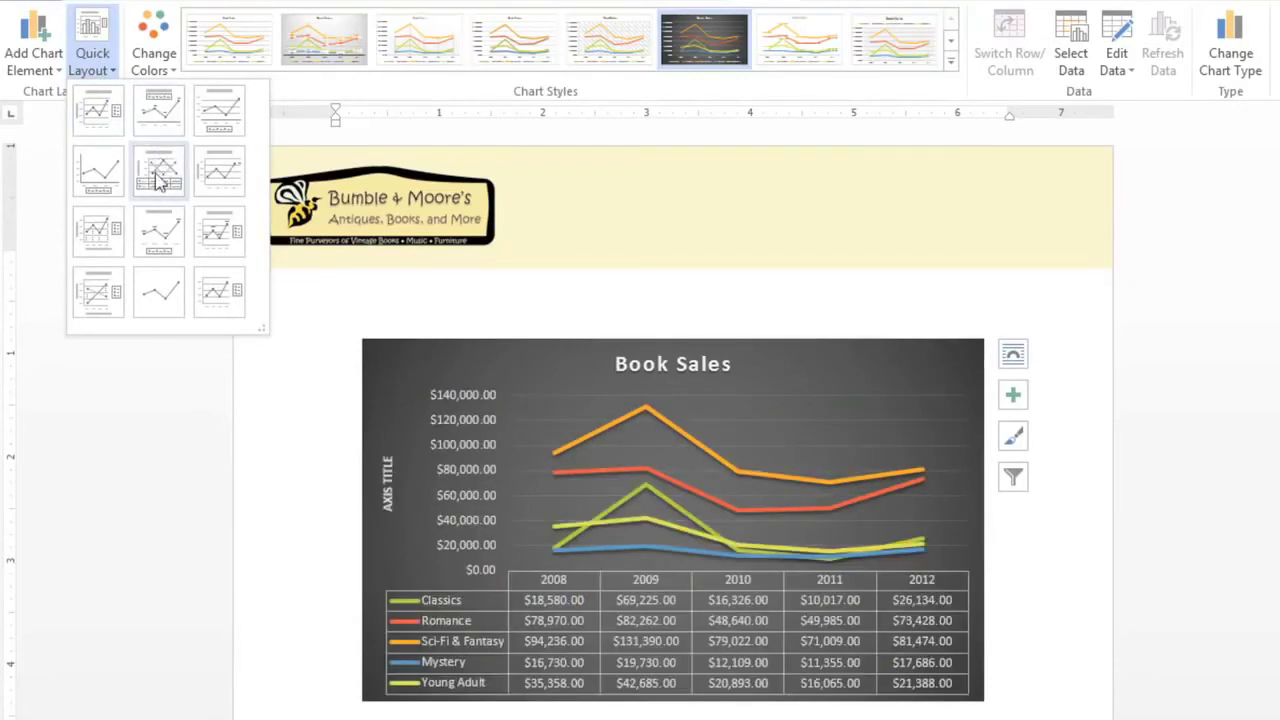
click(215, 232)
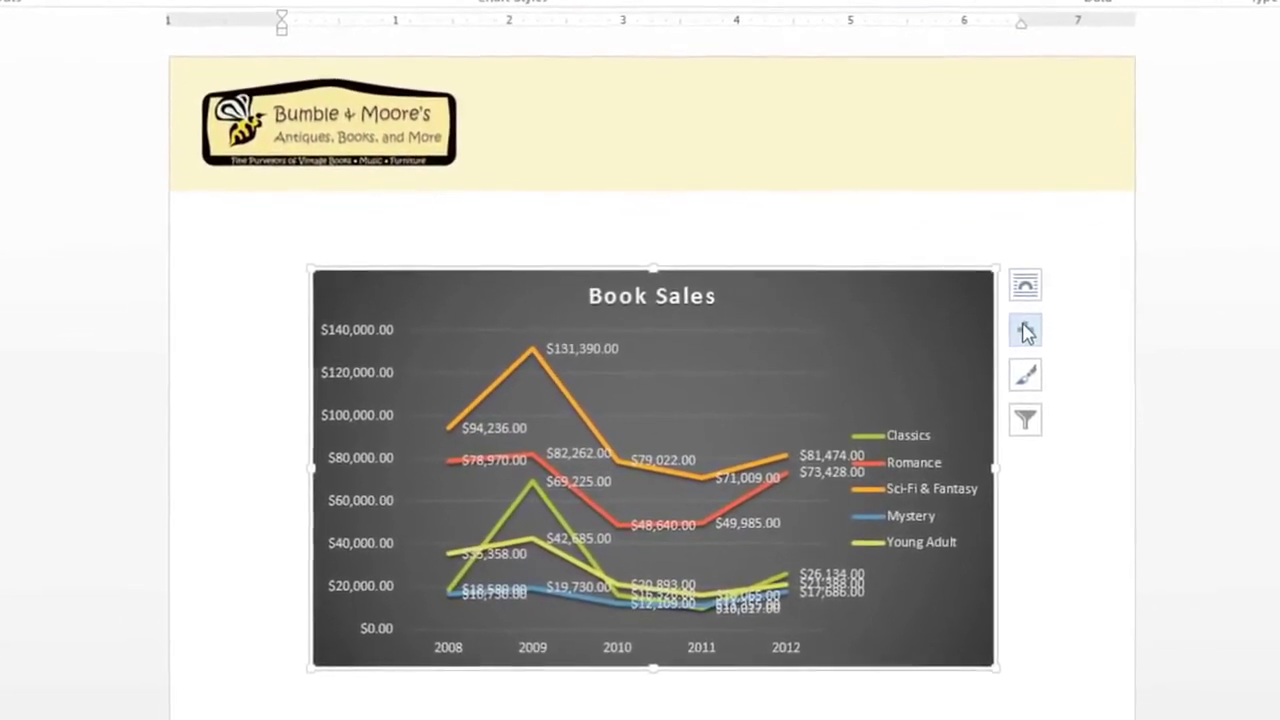
- Turn off data labels, turn on a data table, and put the legend at the bottom
click(1027, 324)
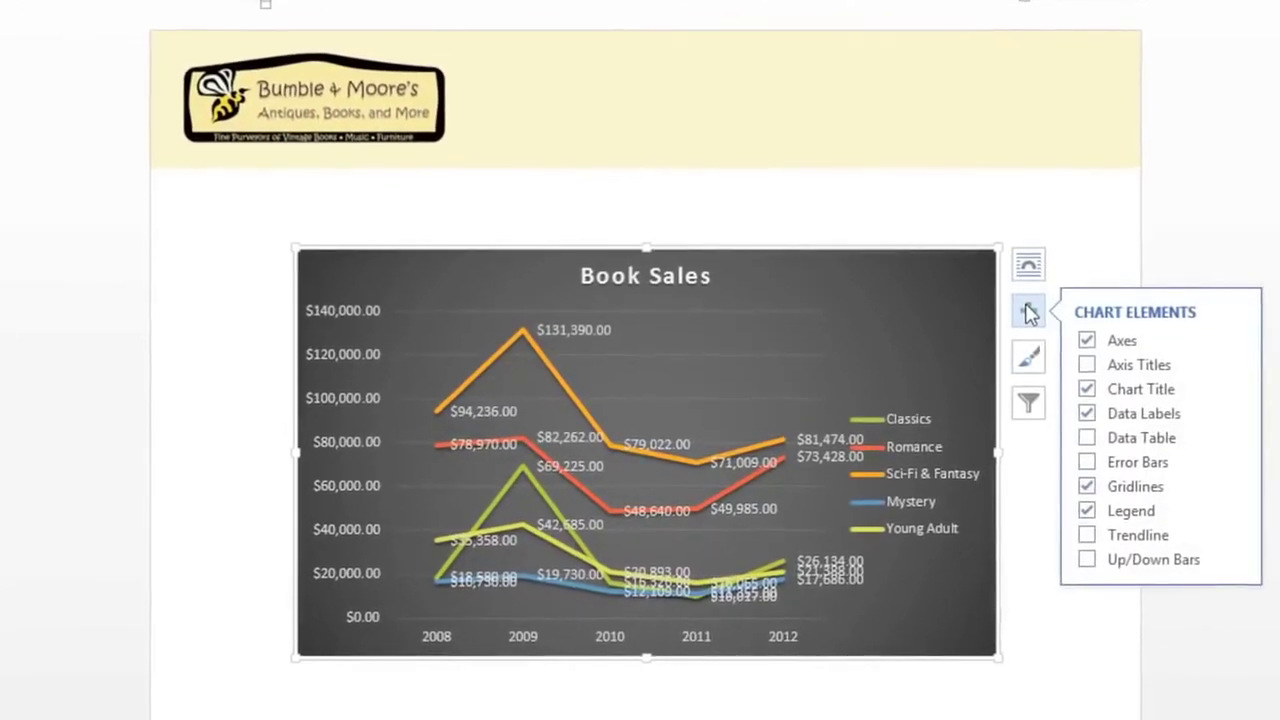
click(1088, 412)
click(1088, 436)
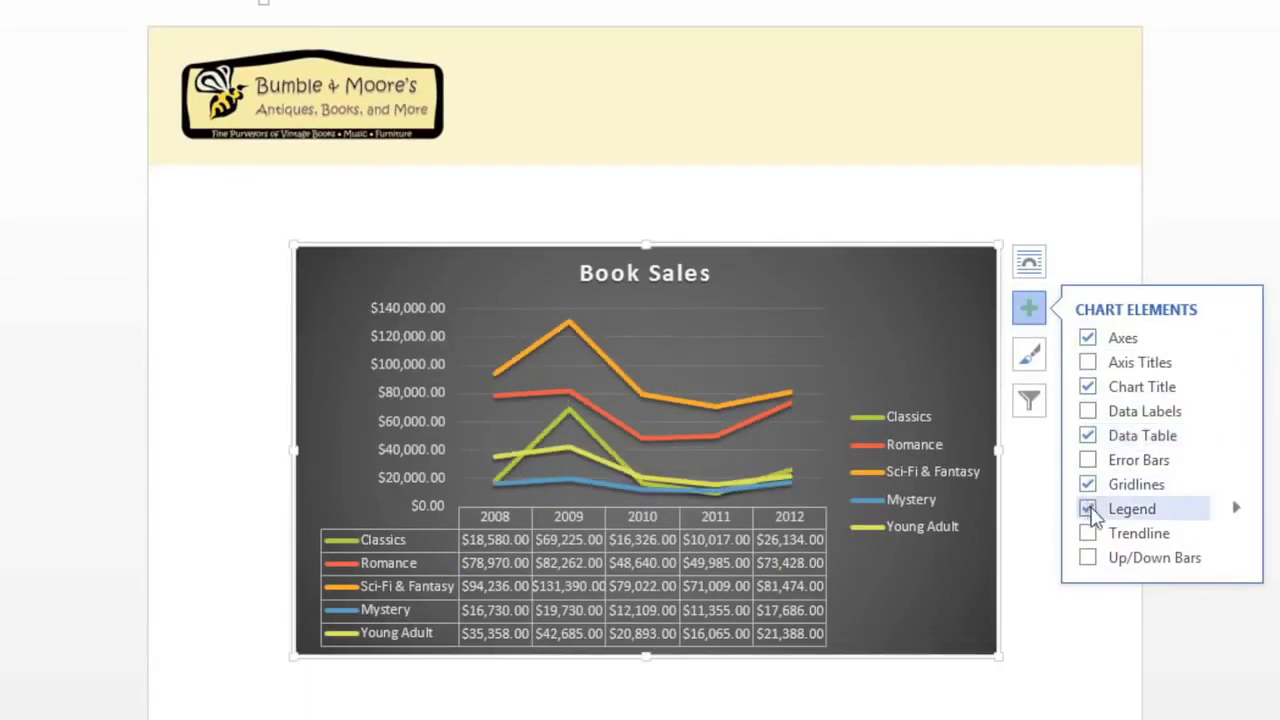
click(1235, 509)
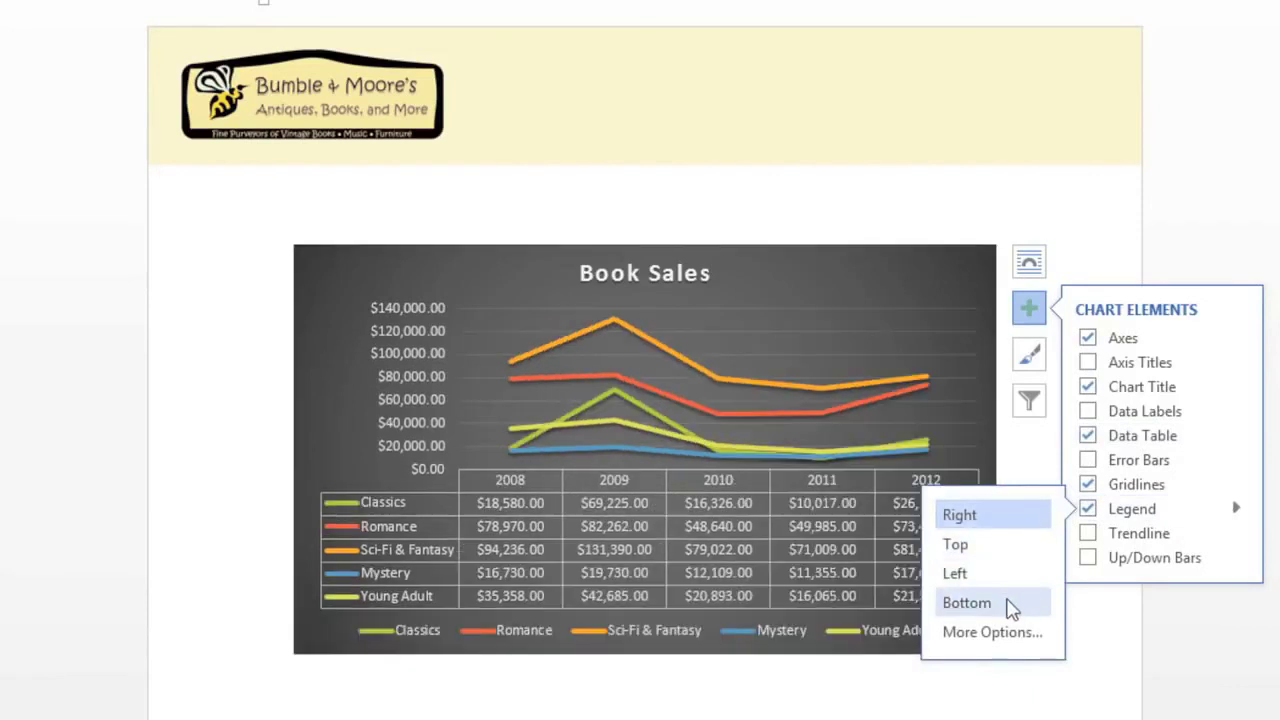
click(1010, 605)
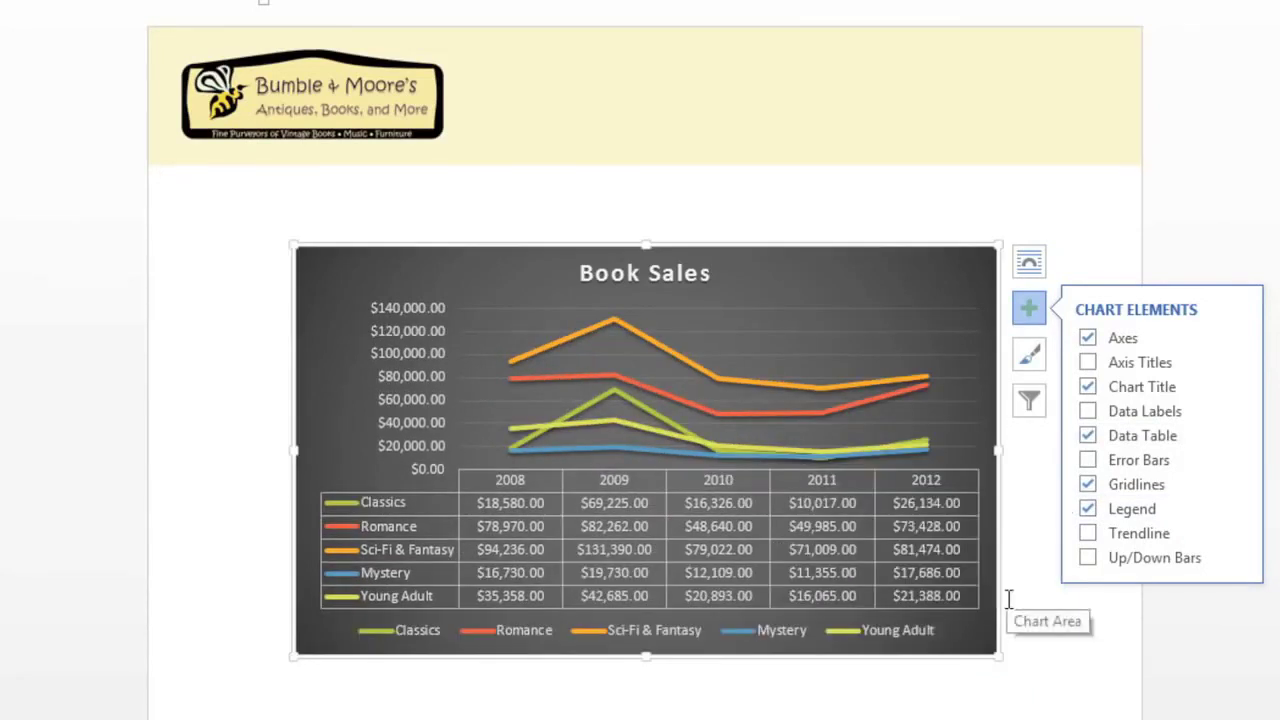
click(1009, 598)
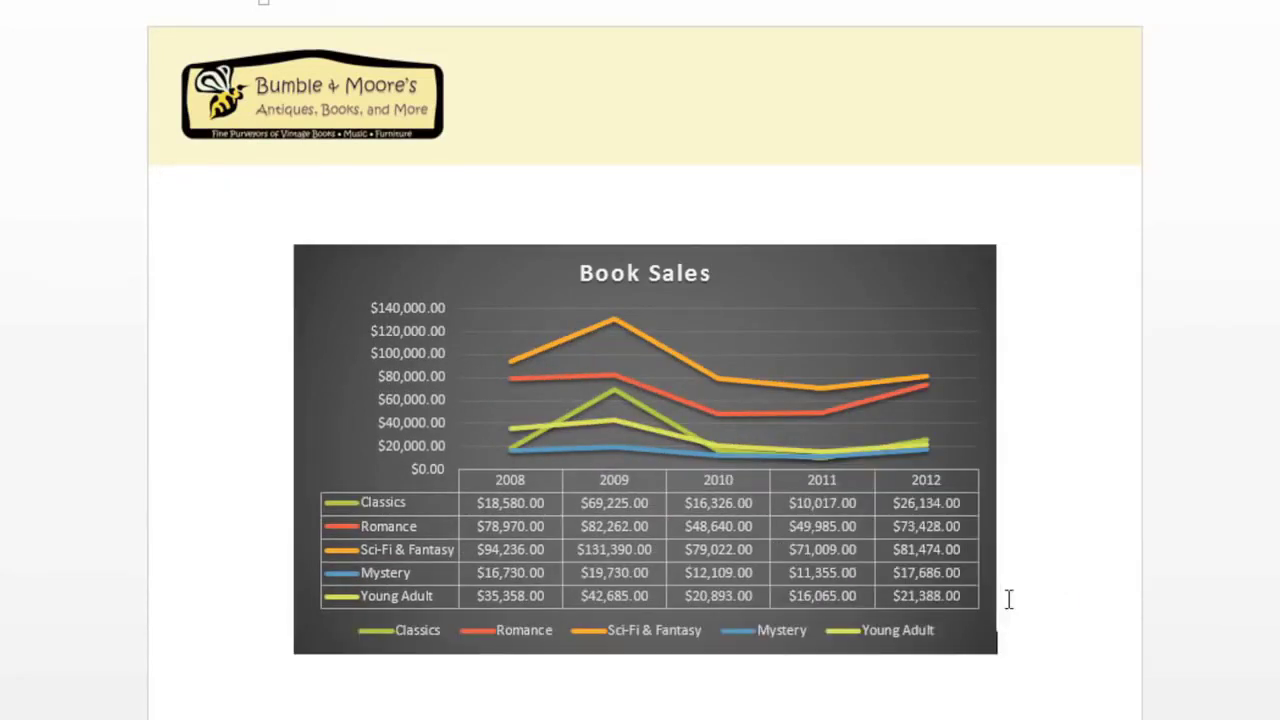